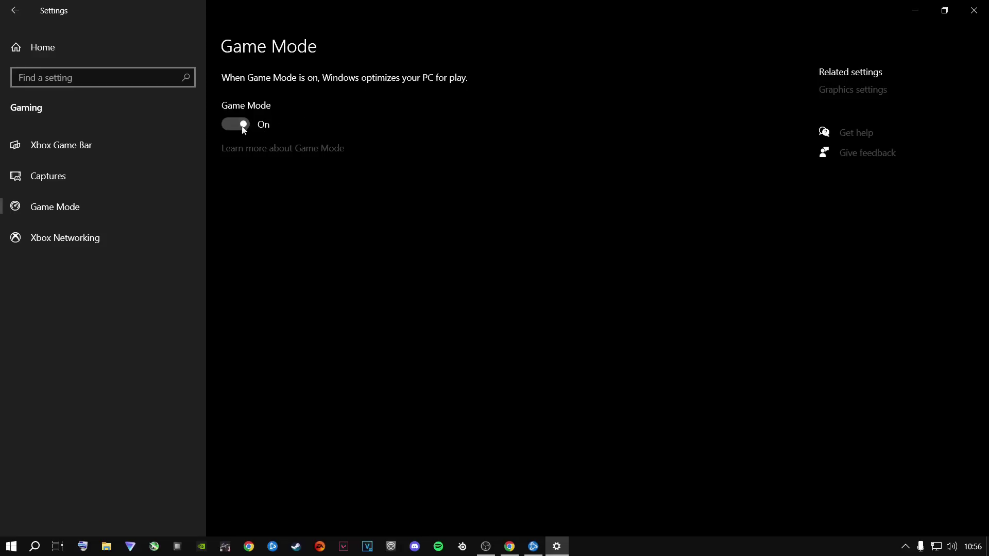
Step: Check the graphics settings page related to Game Mode for GPU scheduling and app performance preferences
left_click(830, 90)
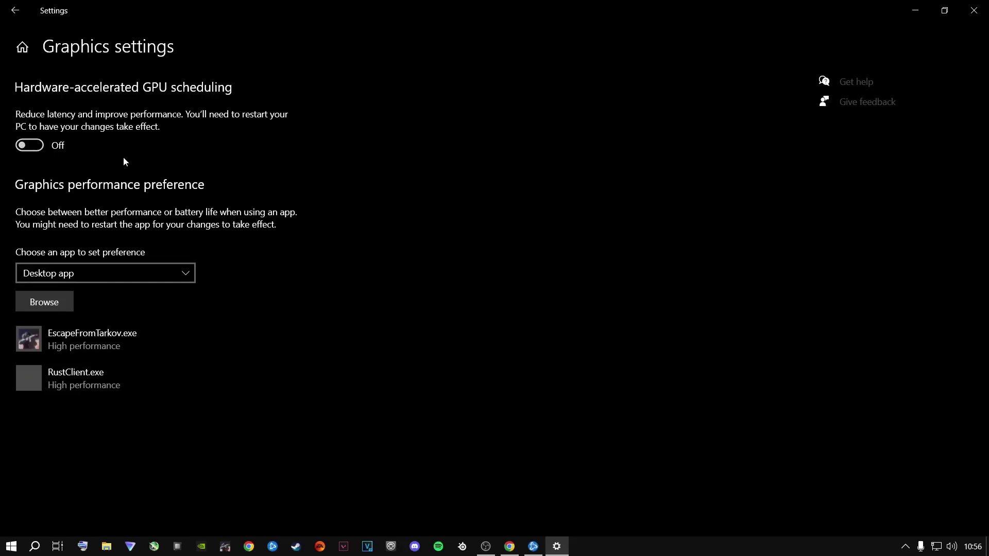
left_click(22, 47)
Step: Open the background apps privacy settings and keep apps from running in the background
left_click(302, 286)
scroll(46, 287, "down", 10)
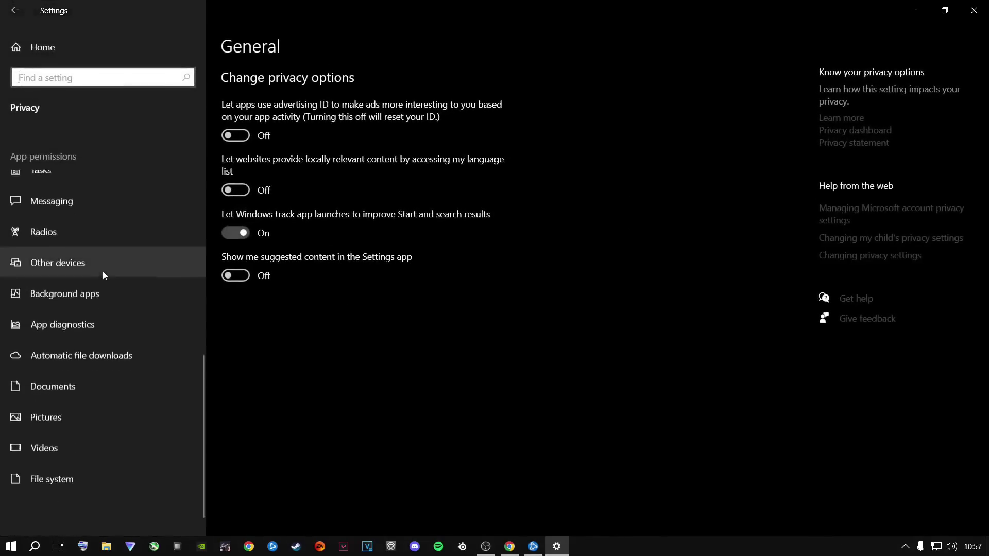
left_click(77, 286)
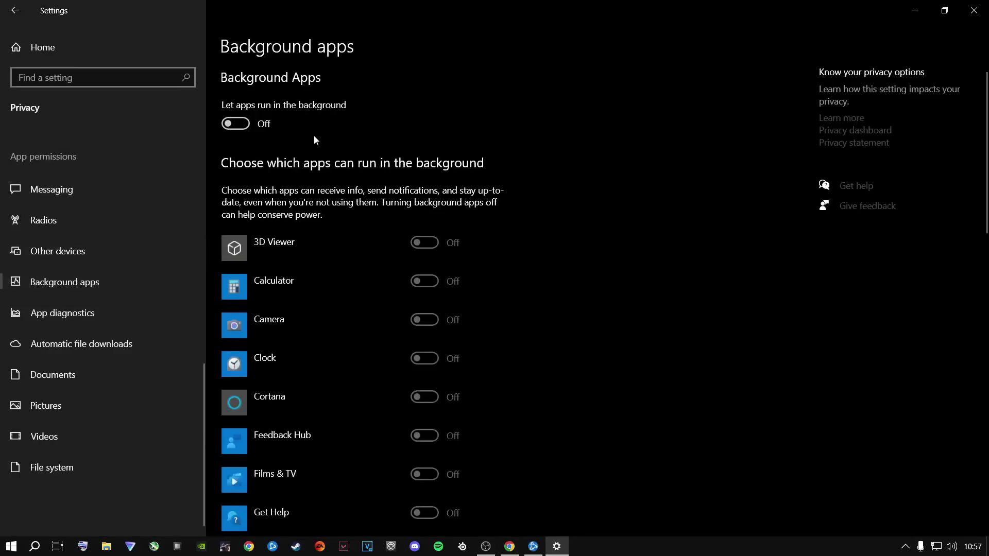
left_click(235, 124)
left_click(229, 129)
Step: Look through the full list of apps that can run in the background and their individual states
scroll(353, 248, "down", 15)
scroll(348, 272, "up", 15)
scroll(381, 331, "down", 15)
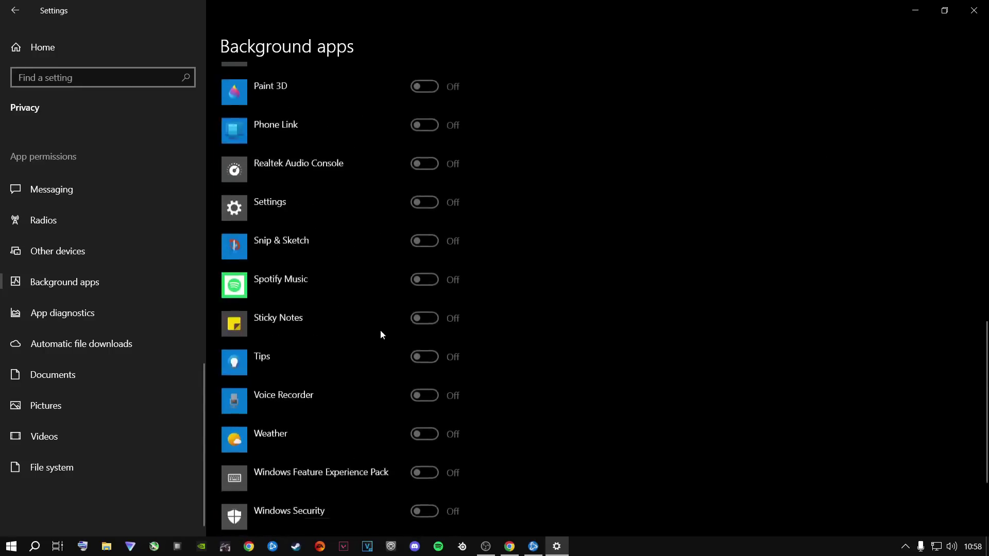
scroll(381, 336, "up", 15)
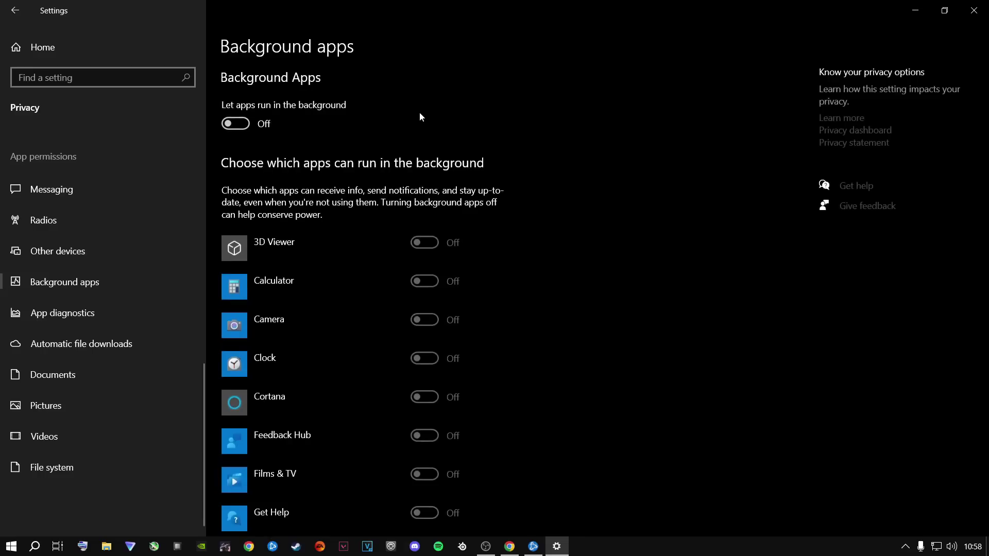
scroll(382, 320, "down", 15)
scroll(376, 329, "up", 8)
scroll(376, 333, "up", 8)
scroll(366, 270, "down", 15)
scroll(367, 281, "up", 6)
scroll(372, 295, "up", 10)
scroll(165, 169, "up", 4)
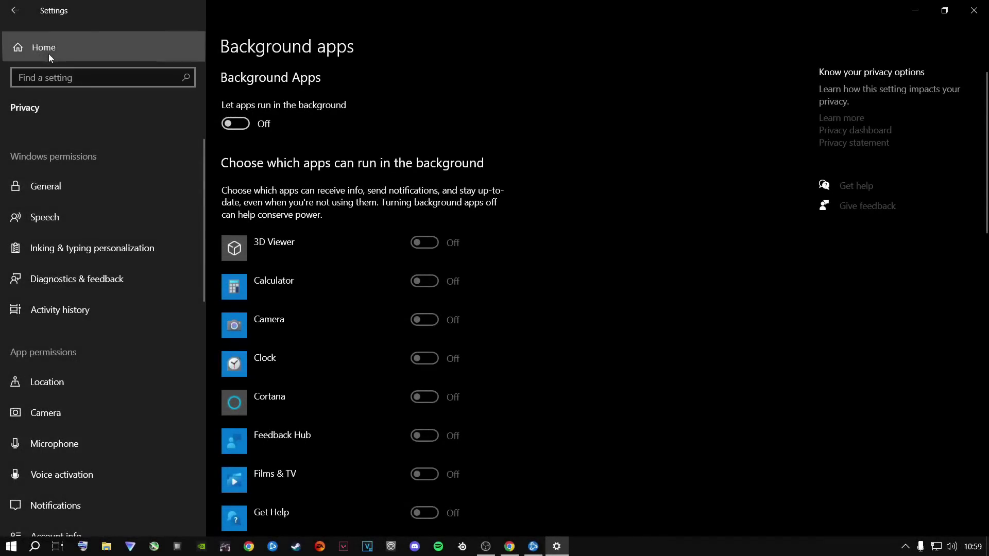
Step: Look through the installed programs in Apps & features, and close the Settings window
left_click(49, 55)
left_click(155, 226)
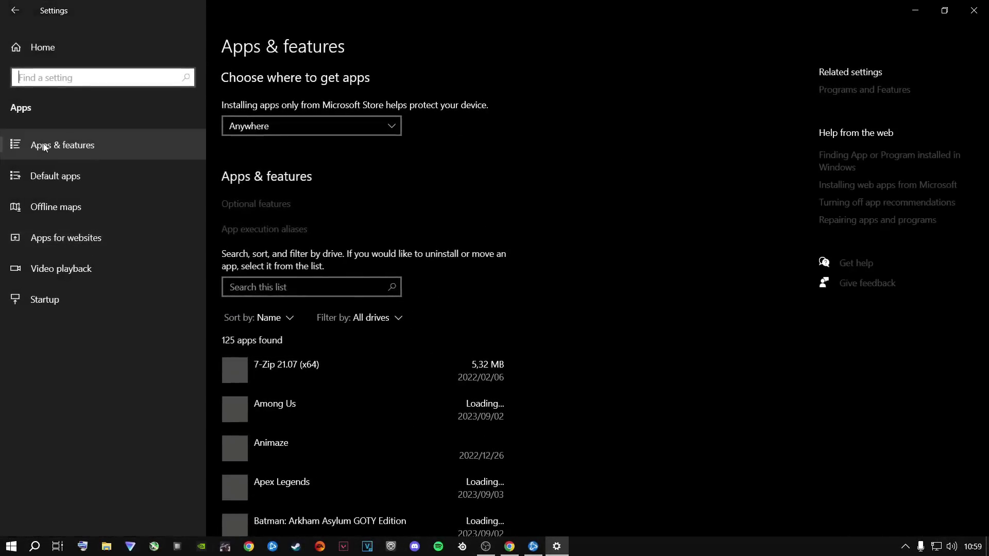
scroll(355, 378, "down", 5)
scroll(356, 378, "down", 20)
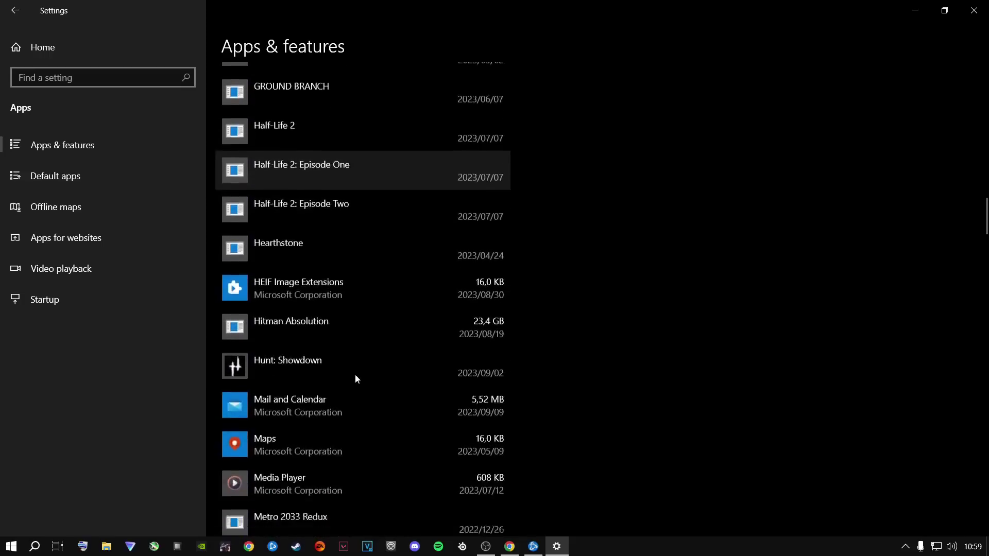
scroll(355, 374, "down", 20)
scroll(355, 380, "down", 20)
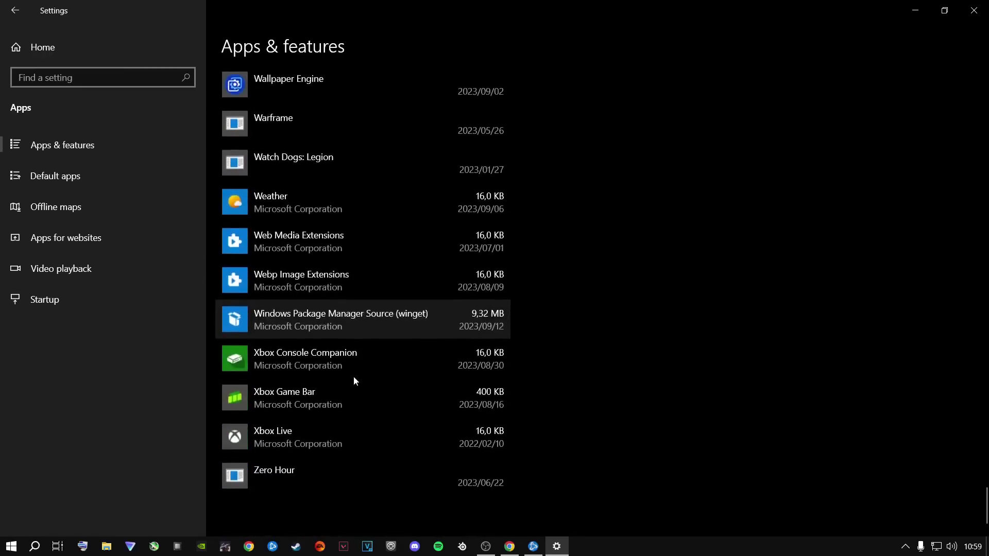
scroll(354, 376, "up", 20)
scroll(353, 382, "up", 20)
scroll(354, 380, "up", 20)
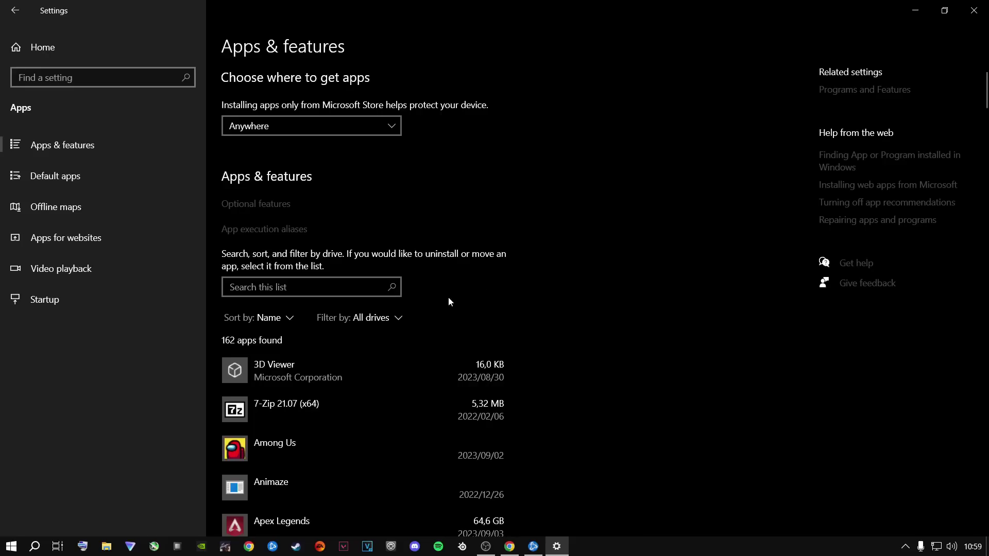
scroll(433, 313, "down", 20)
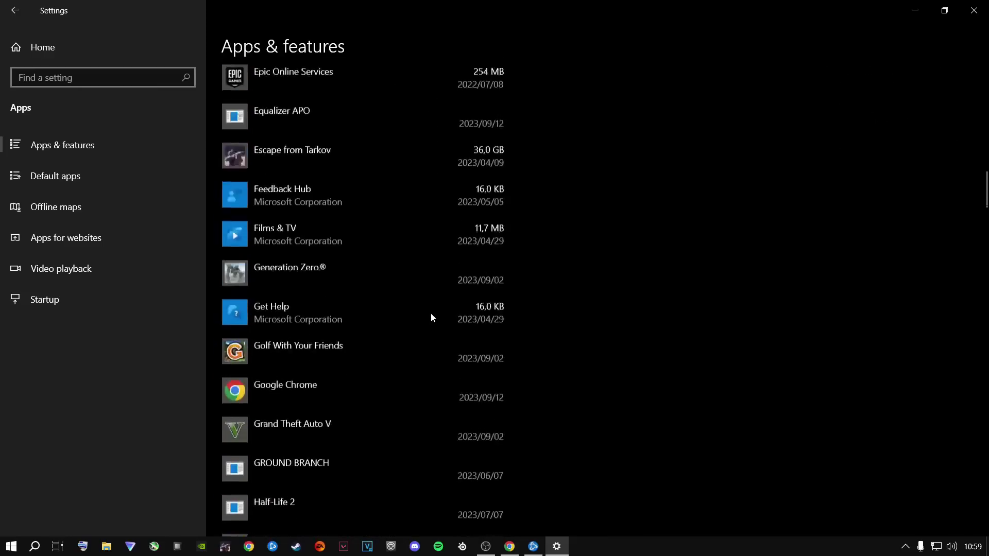
scroll(428, 317, "down", 20)
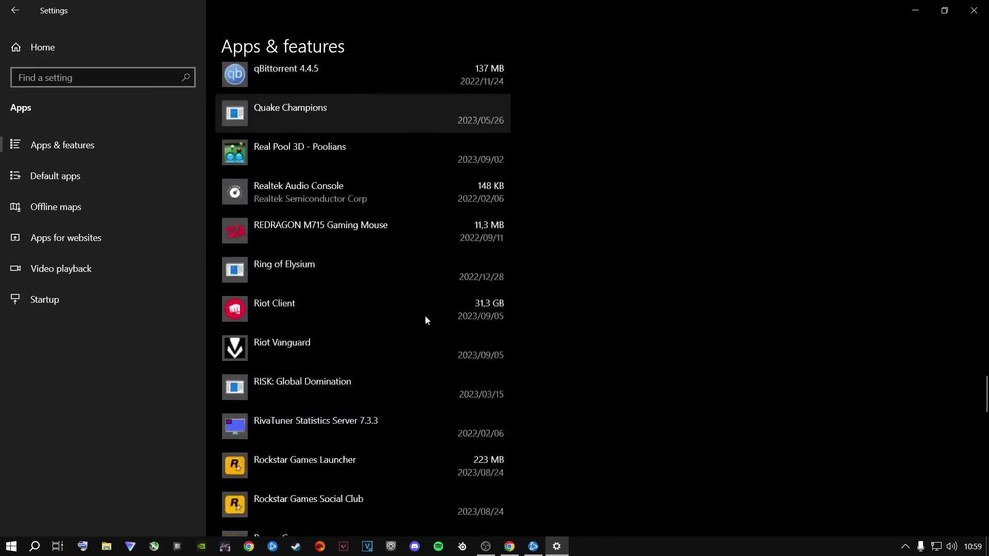
scroll(425, 320, "down", 15)
scroll(420, 322, "up", 20)
scroll(409, 317, "up", 20)
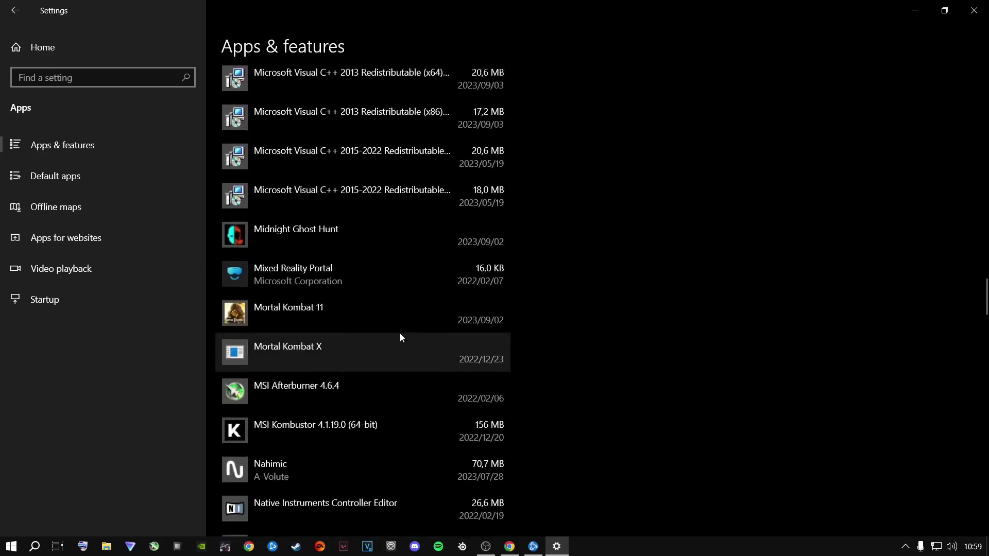
scroll(400, 333, "up", 1)
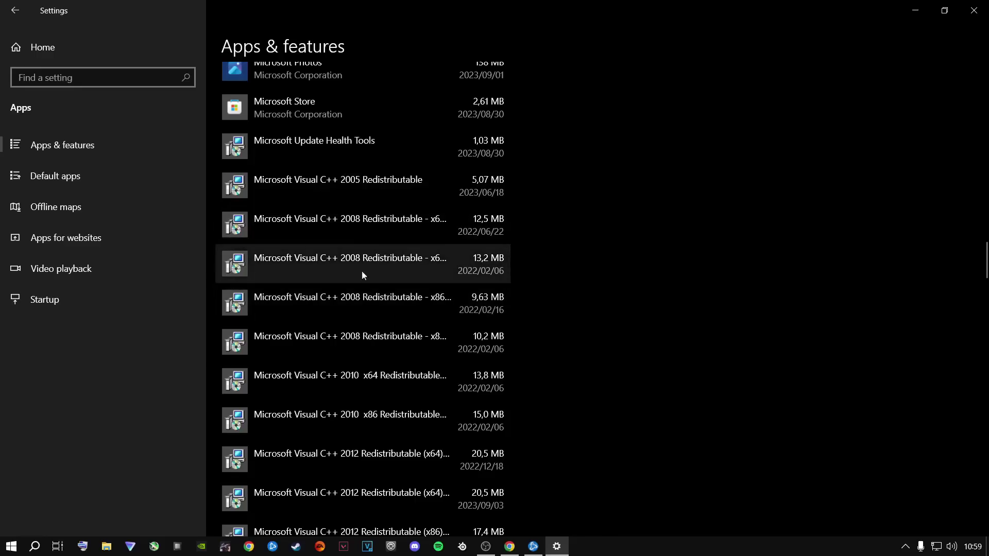
scroll(353, 262, "down", 10)
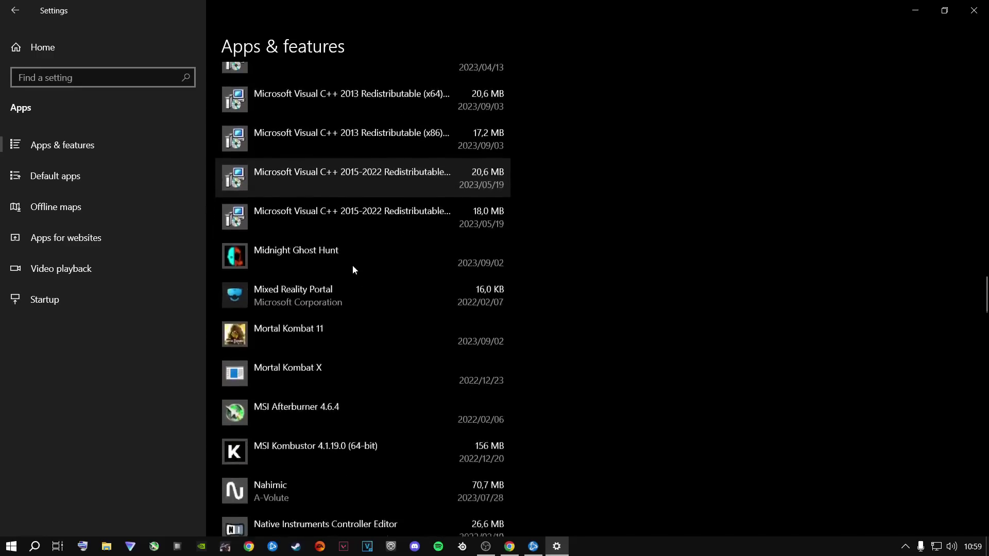
scroll(353, 264, "down", 20)
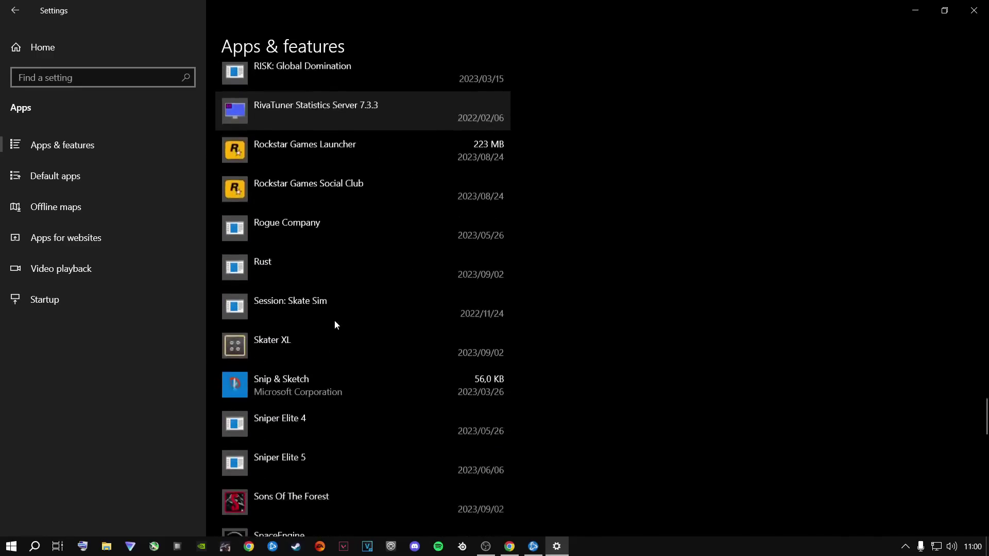
scroll(334, 327, "down", 6)
scroll(332, 322, "up", 20)
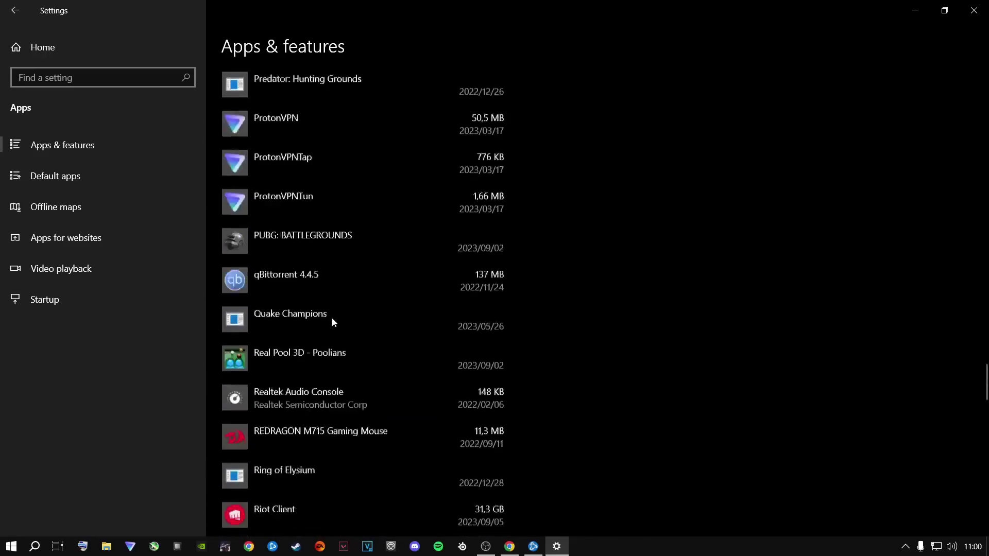
scroll(335, 328, "up", 20)
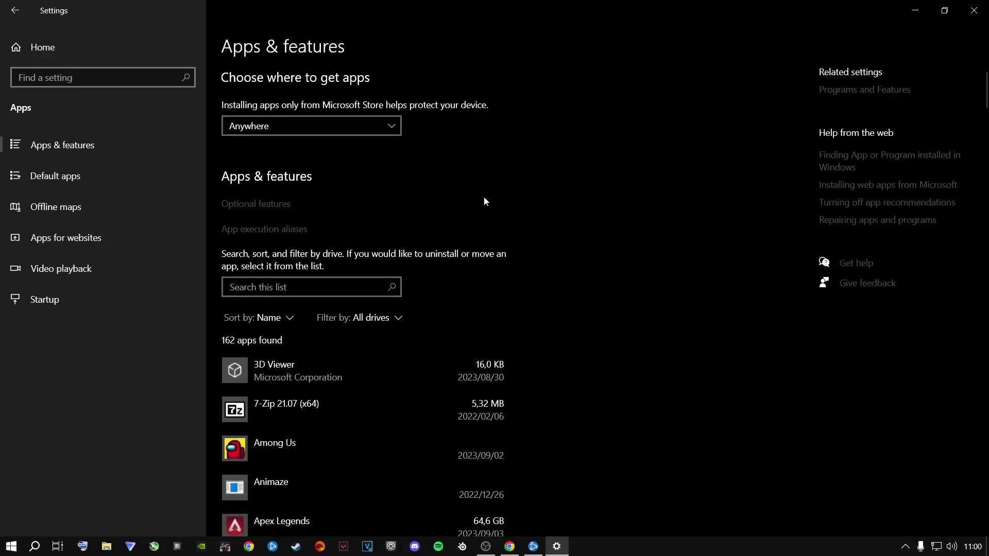
left_click(42, 48)
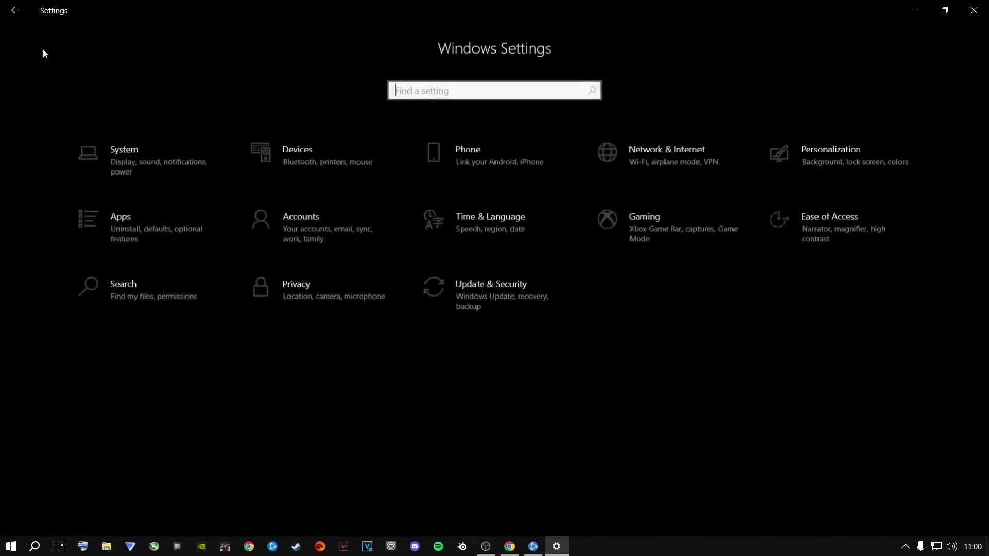
left_click(974, 10)
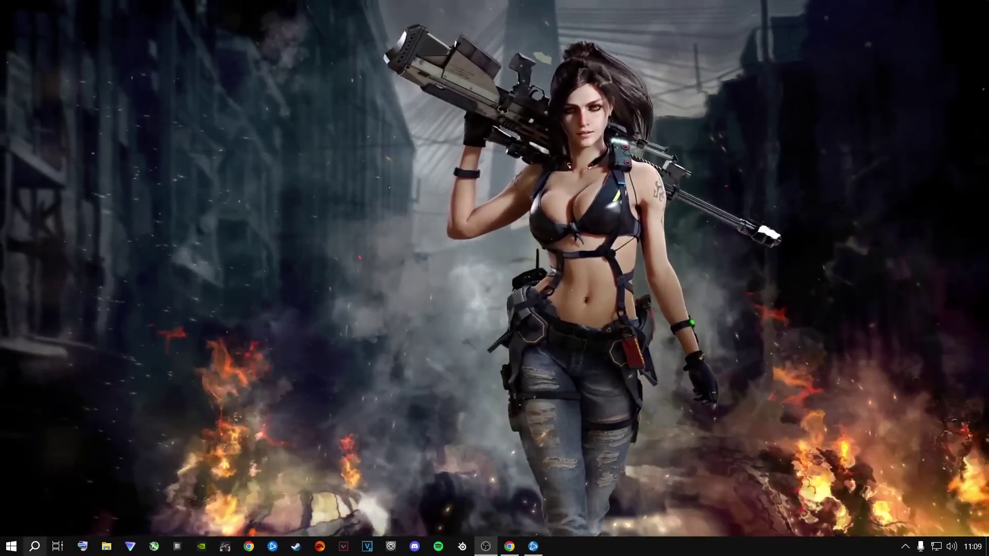
Step: Open Command Prompt as administrator and run the system file check with sfc /scannow
left_click(34, 546)
type("cmd")
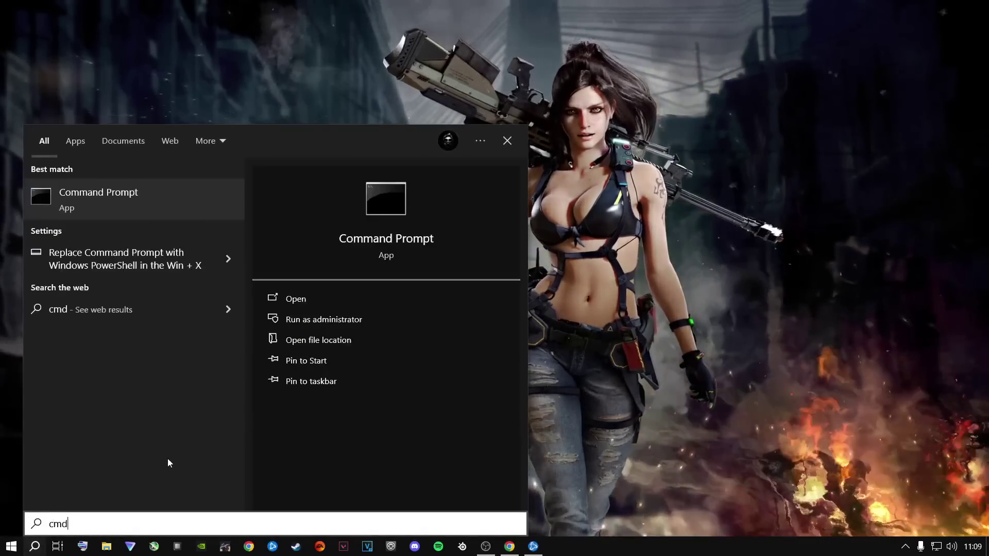
right_click(115, 214)
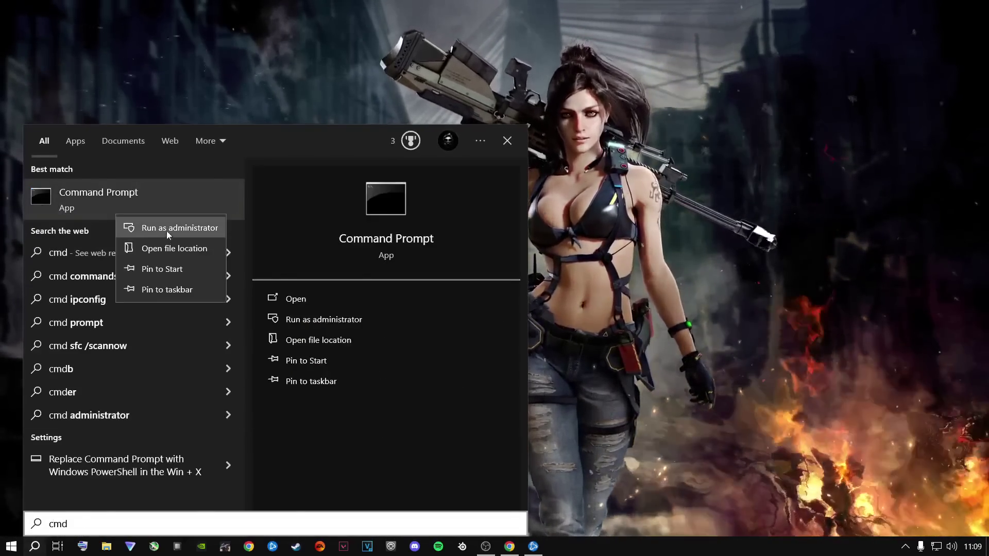
left_click(166, 231)
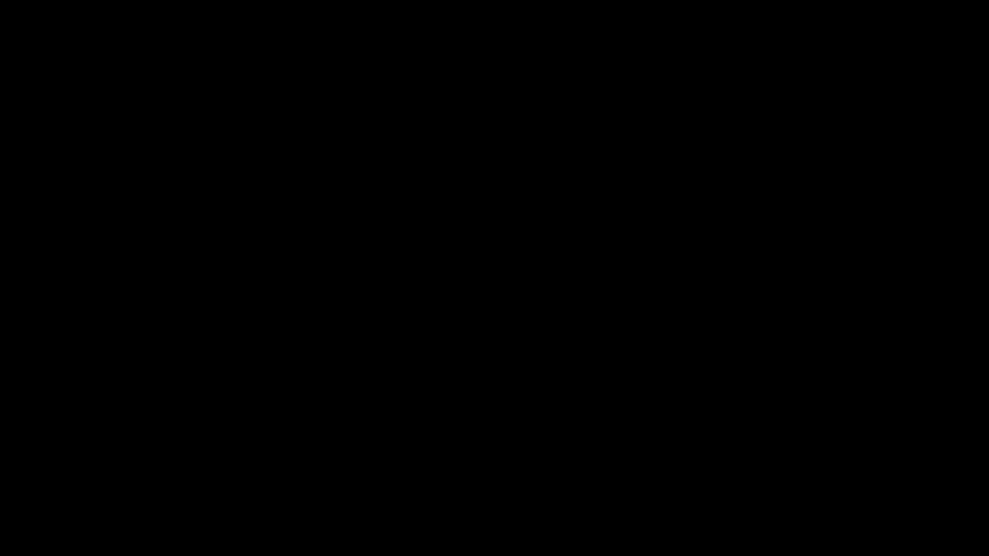
type("sfc")
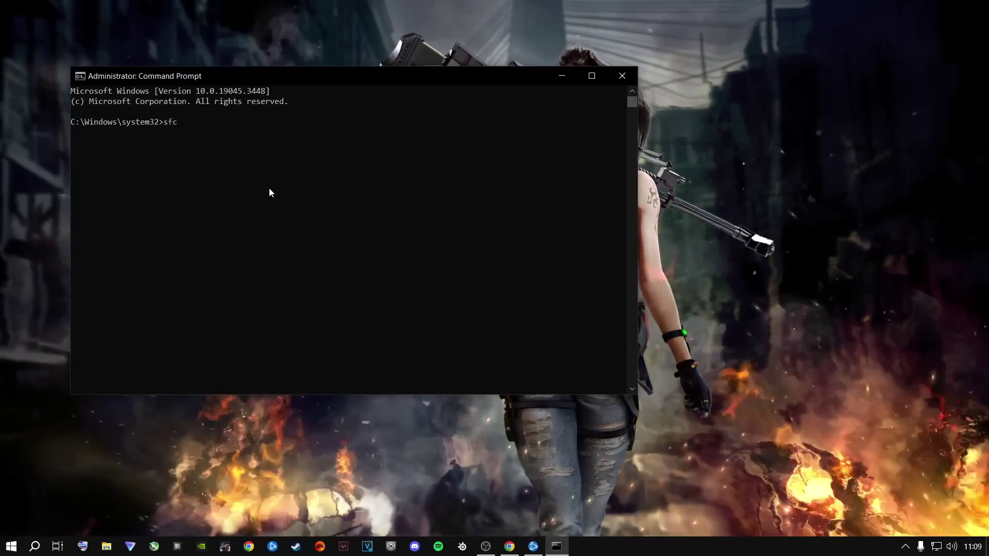
type(" /scannow")
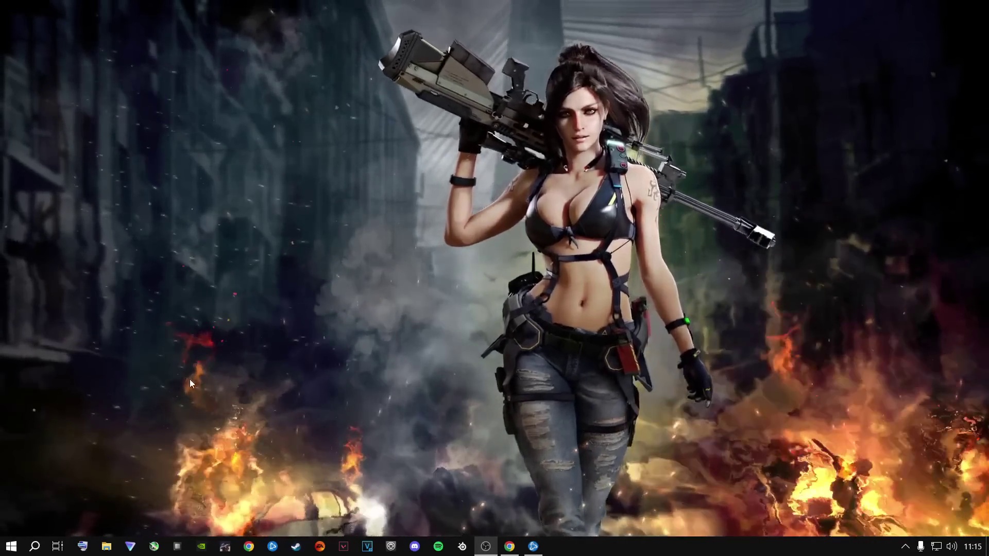
Step: Open the options.3.cod22 file from Documents > Call of Duty > players in a maximized Notepad window
left_click(107, 547)
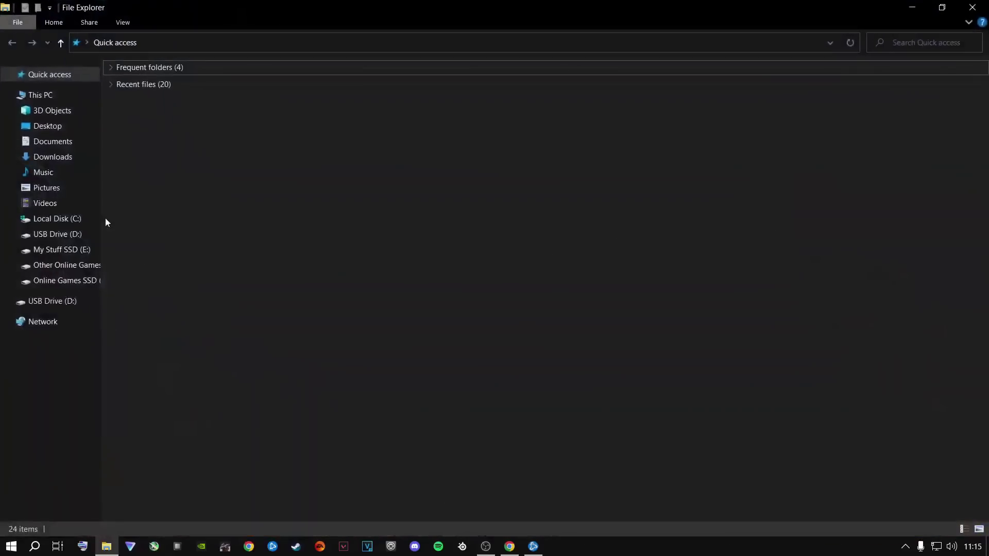
left_click(53, 142)
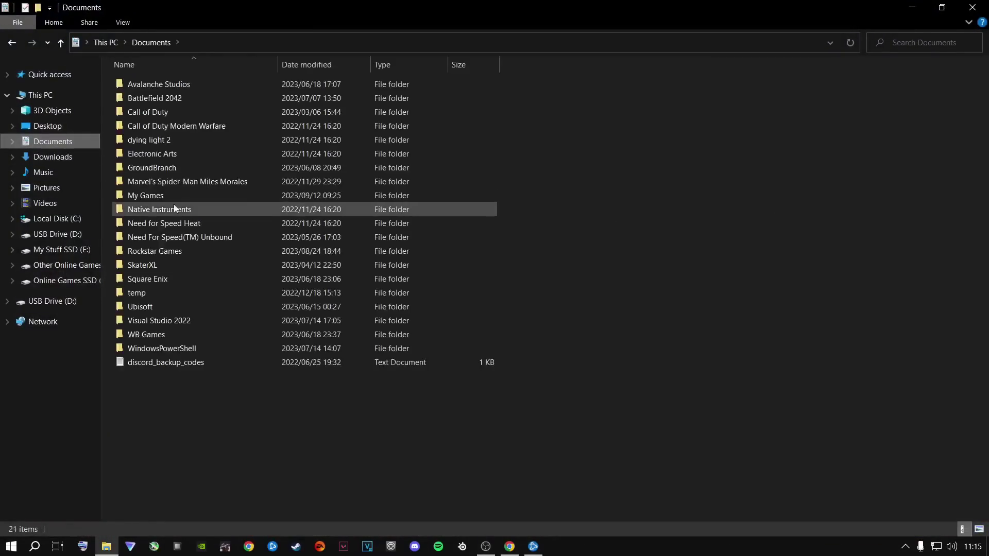
double_click(158, 114)
double_click(144, 87)
left_click(147, 169)
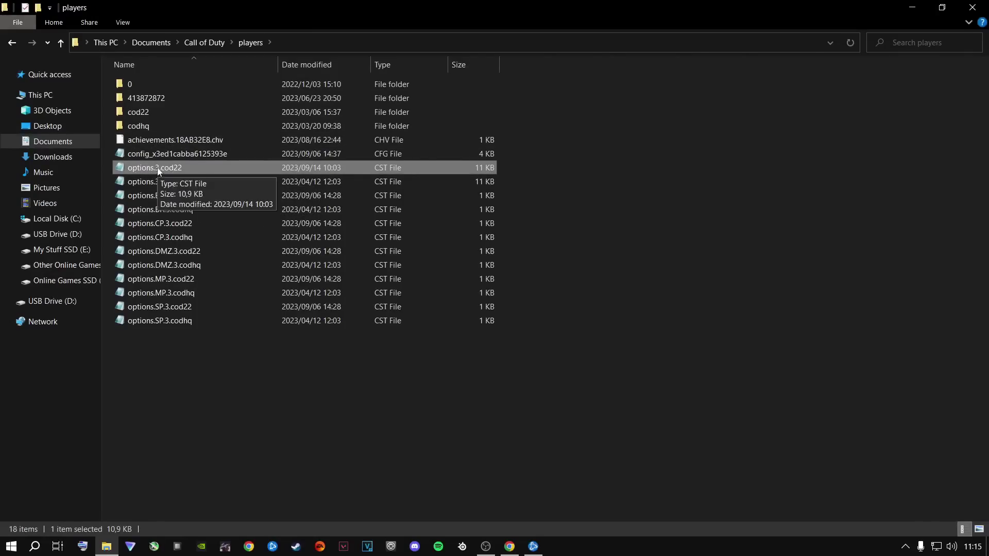
right_click(158, 169)
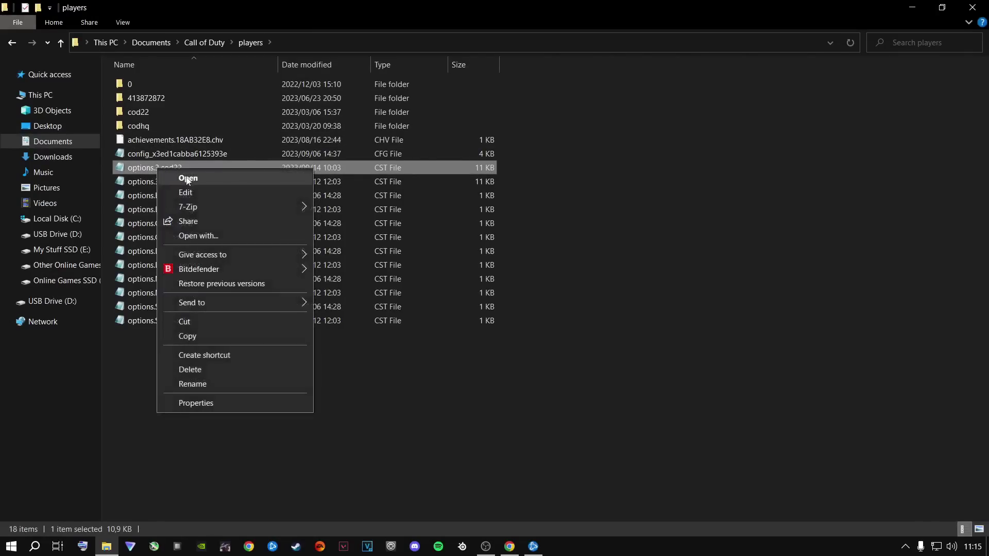
left_click(183, 179)
left_click_drag(468, 136, 459, 86)
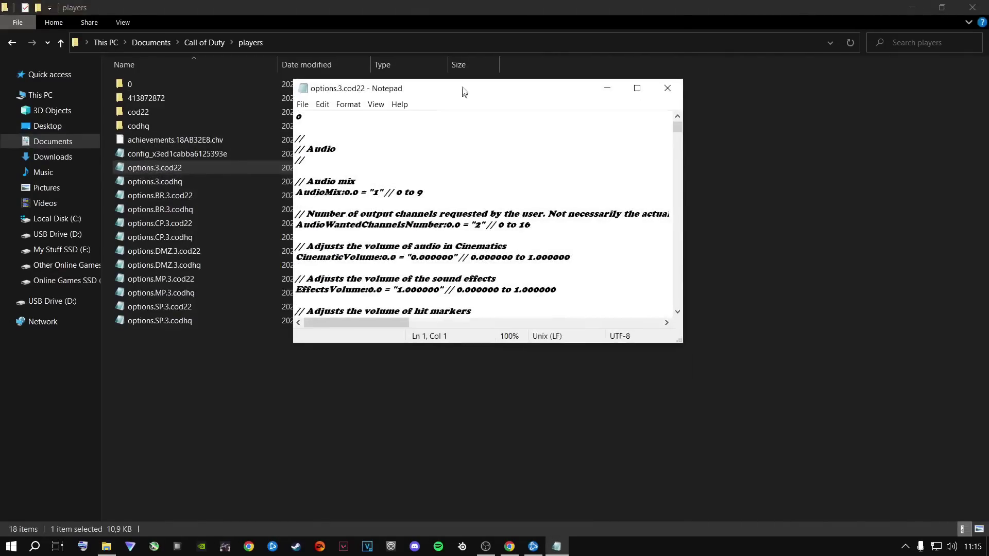
double_click(387, 90)
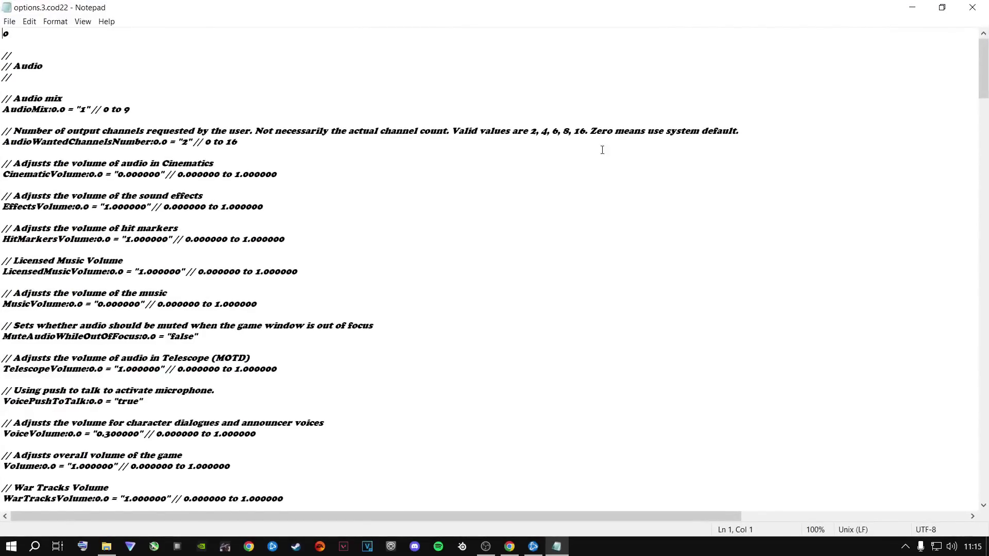
Step: Locate the RendererWorkerCount line in the System section near the end of the options file
left_click_drag(984, 77, 970, 487)
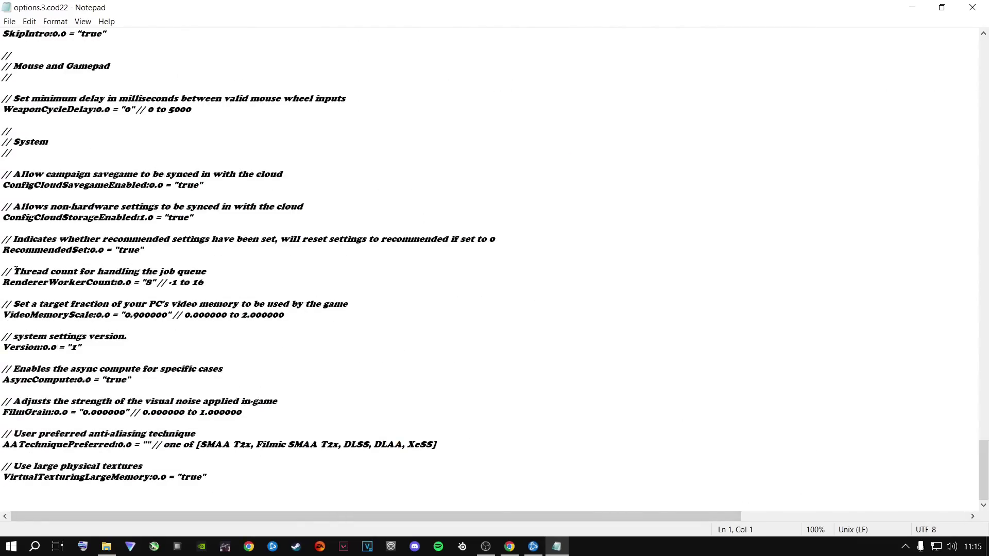
left_click_drag(15, 270, 208, 272)
left_click(206, 285)
left_click_drag(4, 283, 147, 285)
left_click(265, 285)
Step: Set the RendererWorkerCount value to 8
double_click(149, 282)
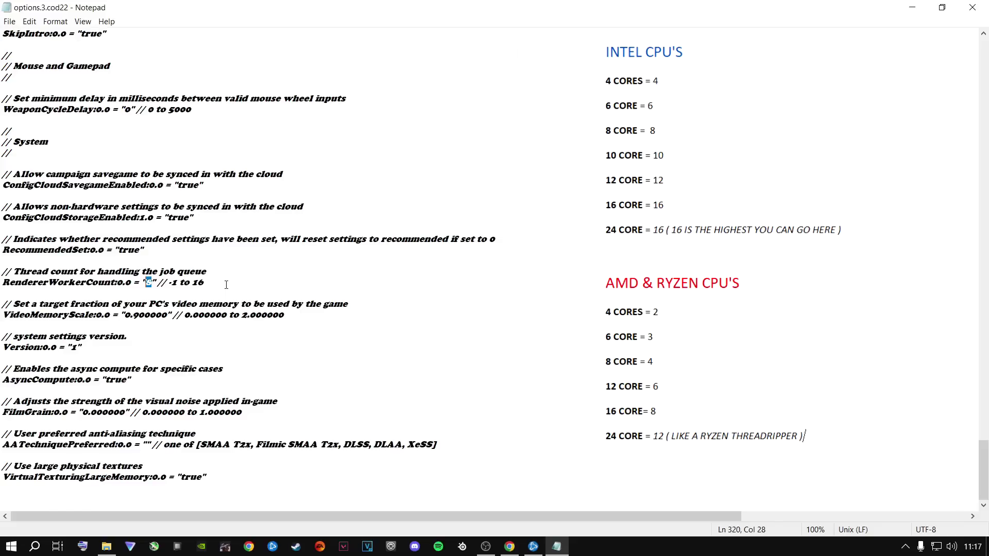
type("8")
left_click(227, 285)
Step: Change the RendererWorkerCount value to 12 and then to 16, the upper limit of its range
double_click(149, 282)
type("12")
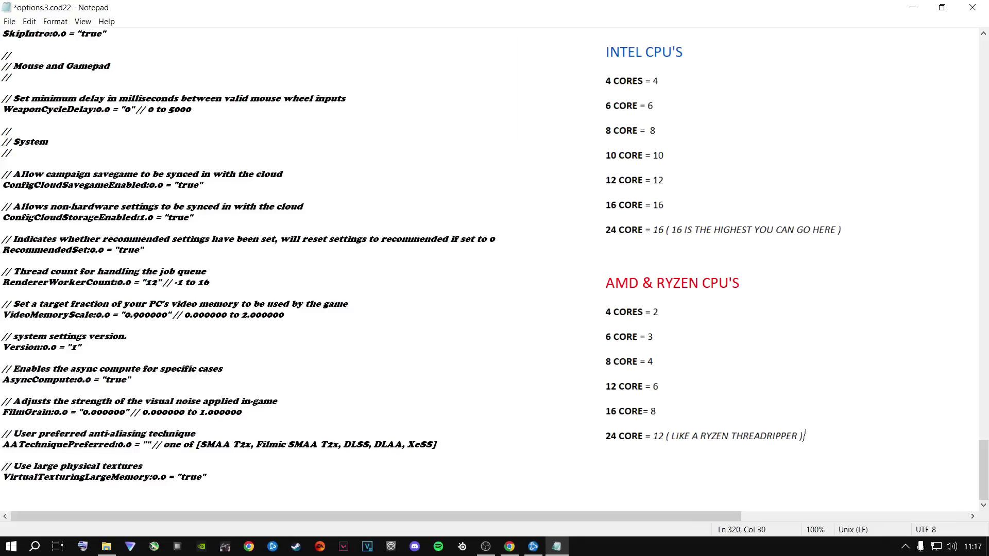
key("BackSpace")
type("6")
left_click_drag(211, 283, 198, 283)
left_click(240, 284)
Step: Replace the RendererWorkerCount value with 6, trying 5 and 3 before returning to 6
left_click_drag(159, 283, 148, 284)
left_click(155, 289)
key("BackSpace")
key("BackSpace")
type("6")
key("BackSpace")
type("5")
key("BackSpace")
type("3")
key("BackSpace")
type("6")
Step: Try 24 as the RendererWorkerCount value, then set it to 16
left_click_drag(205, 283, 172, 284)
left_click(214, 281)
left_click(152, 283)
key("BackSpace")
type("24")
key("BackSpace")
key("BackSpace")
type("16")
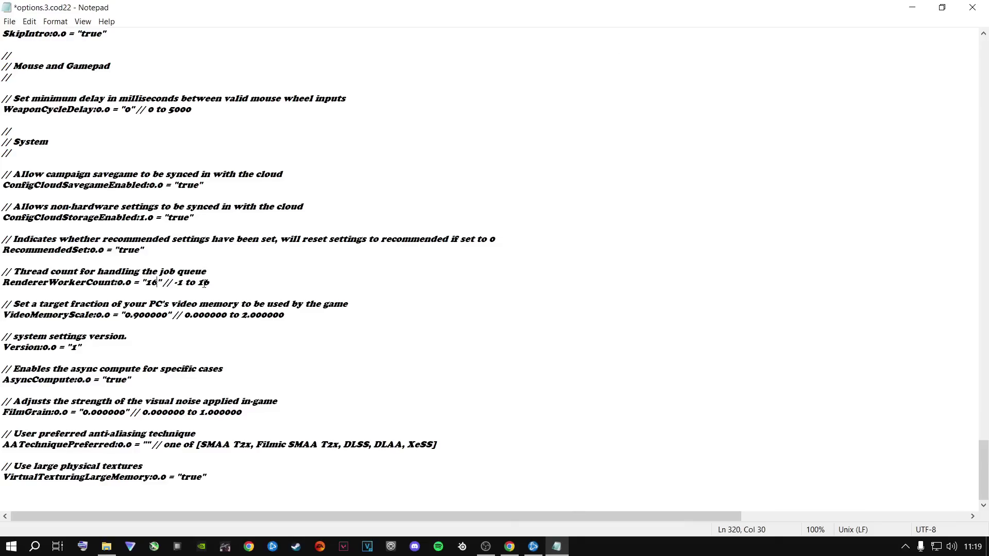
Step: Examine the AsyncCompute entry and its surrounding System options in the configuration file
left_click_drag(132, 381, 2, 369)
left_click(107, 380)
double_click(126, 380)
left_click(127, 381)
left_click_drag(127, 380, 107, 381)
scroll(271, 405, "up", 11)
scroll(248, 361, "down", 11)
Step: Replace the RendererWorkerCount value with 8
left_click(248, 372)
key("Up")
key("Up")
key("Up")
key("Up")
key("Up")
key("Up")
key("Up")
key("Up")
key("Left")
key("Left")
key("Left")
key("Left")
key("Left")
key("Left")
key("Left")
key("Left")
key("Left")
key("Left")
key("Left")
key("Left")
key("Left")
key("Left")
key("BackSpace")
key("BackSpace")
type("8")
Step: Save the options.3.cod22 file and close it
left_click(10, 21)
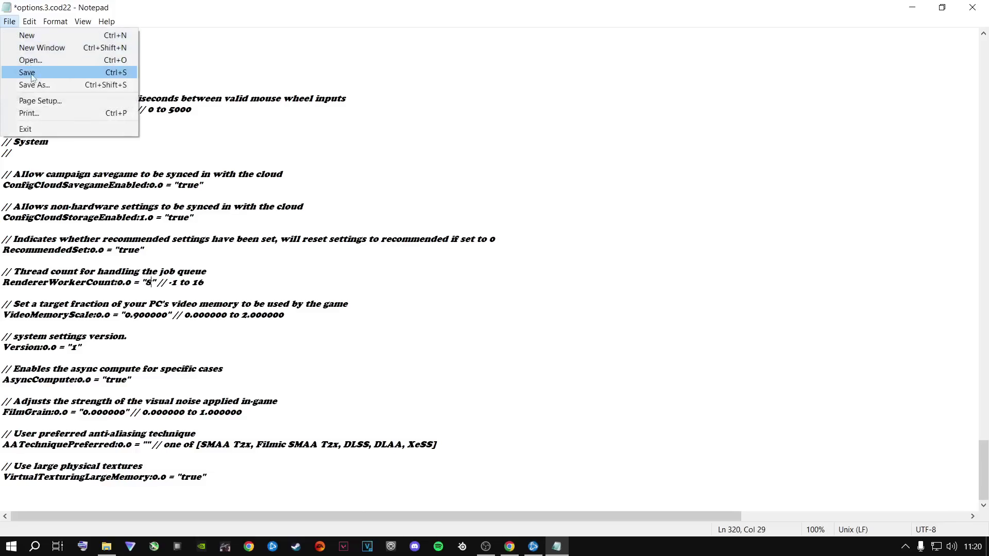
left_click(27, 73)
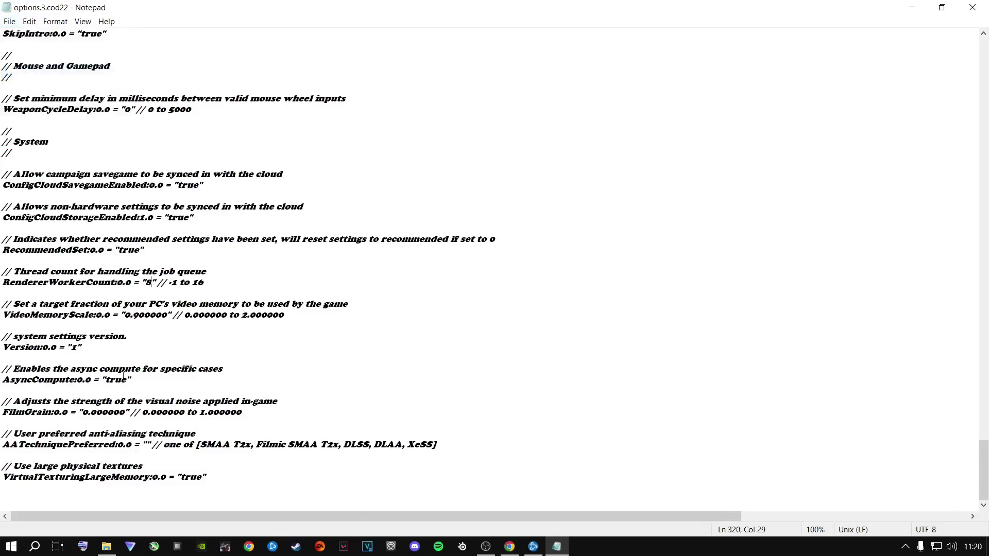
left_click_drag(209, 488, 10, 88)
left_click(268, 355)
key("ctrl+a")
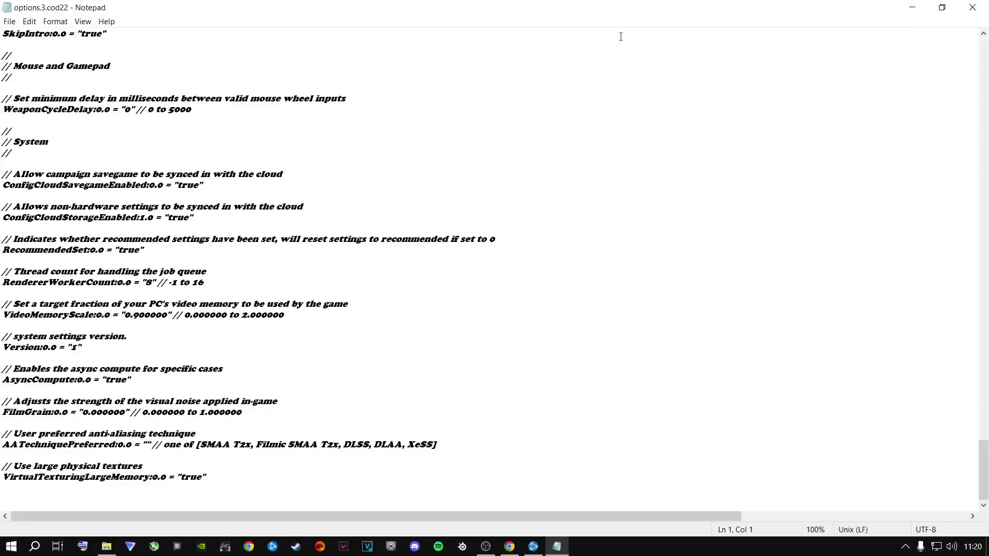
left_click(973, 8)
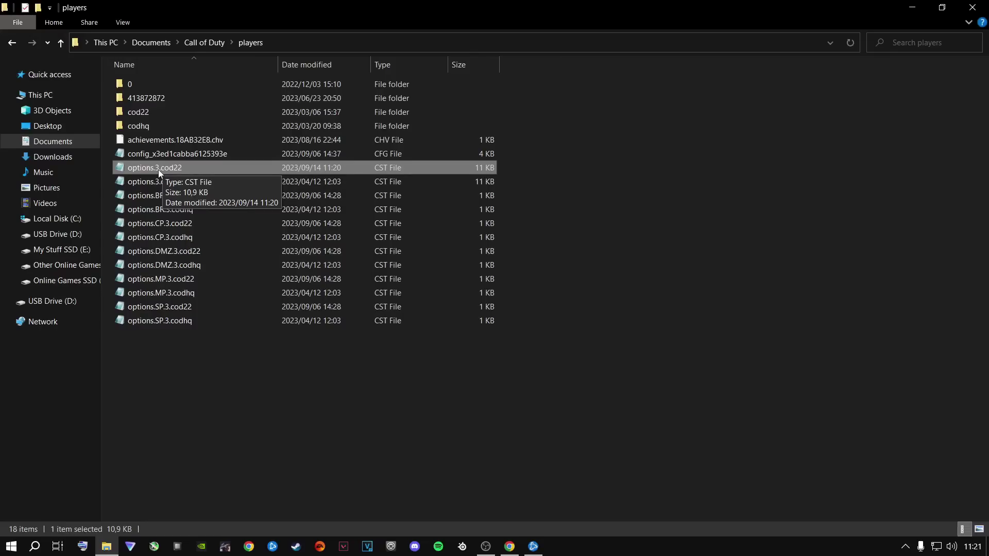
right_click(157, 169)
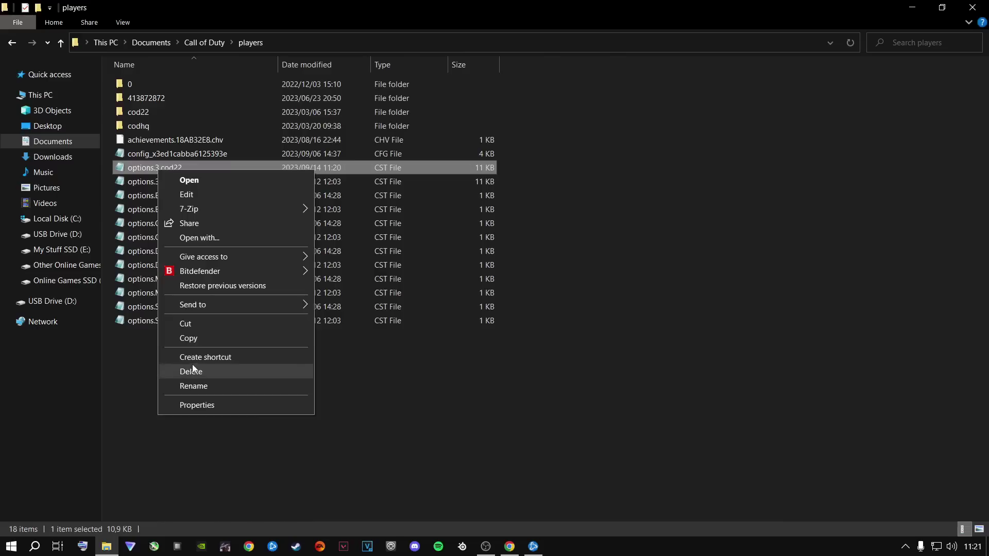
left_click(382, 393)
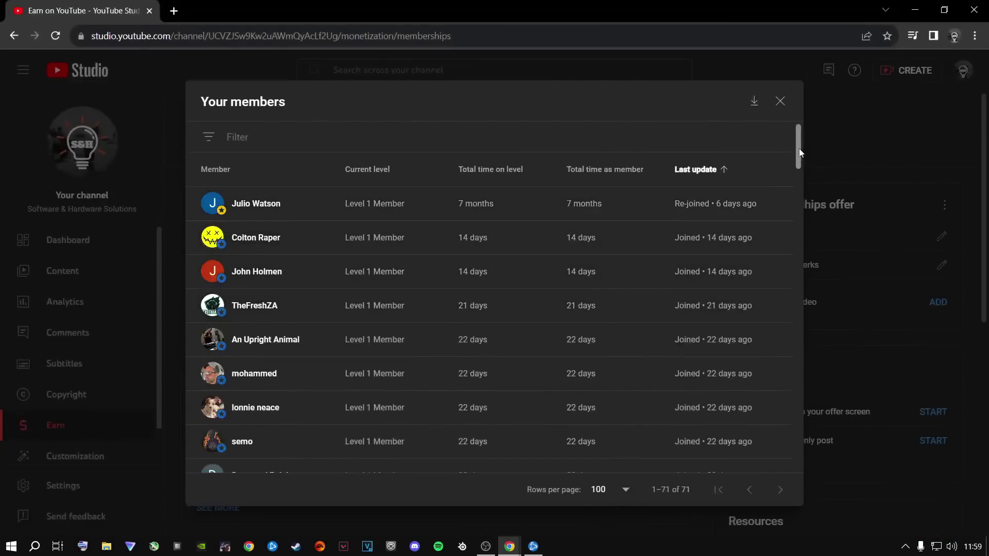
Step: Look through the channel's list of members in YouTube Studio
mouse_move(800, 152)
left_mouse_down()
mouse_move(840, 472)
mouse_move(821, 359)
mouse_move(812, 163)
left_mouse_up()
left_click_drag(799, 151, 805, 471)
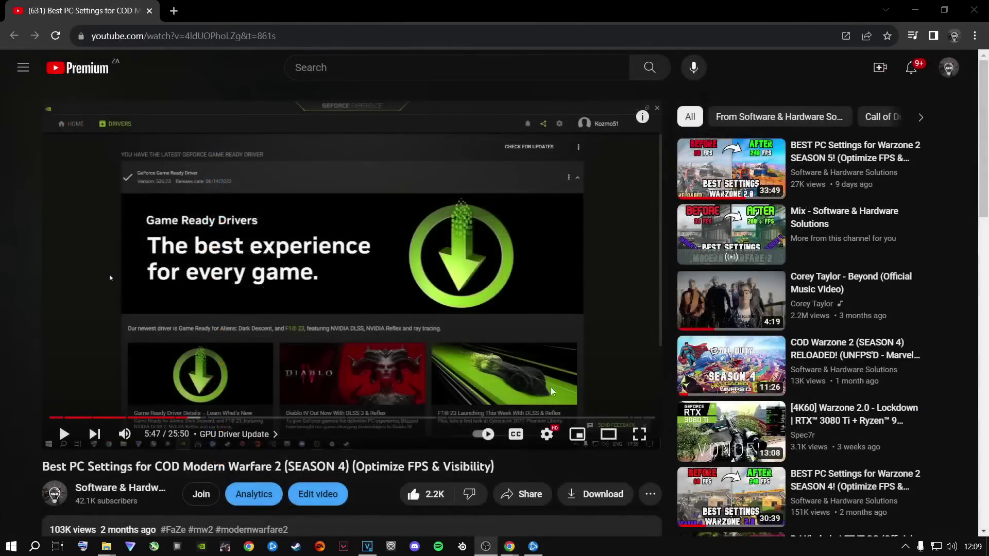
Step: Start a Super Thanks for the Modern Warfare 2 settings video and raise the amount to ZAR 700.00
left_click(651, 494)
left_click(670, 398)
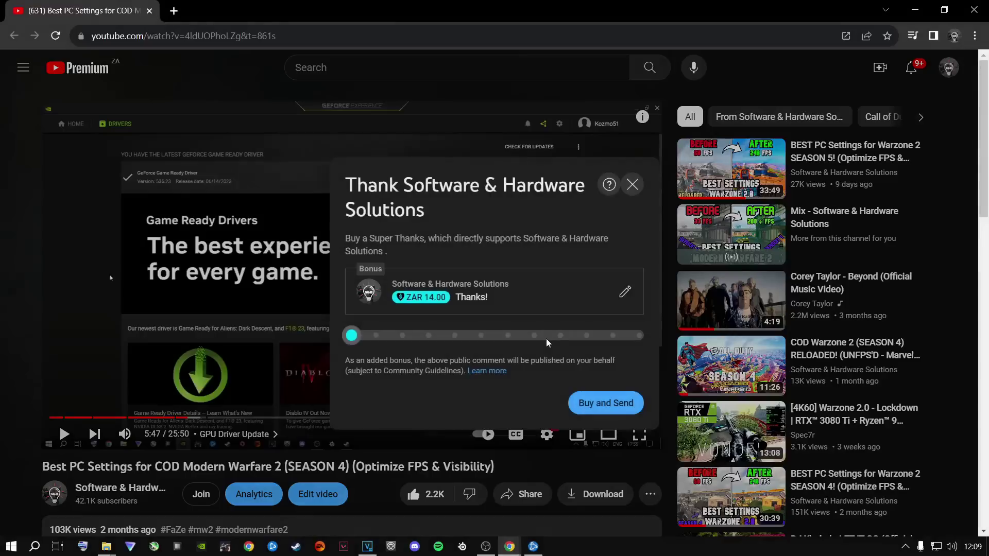
left_click_drag(352, 336, 551, 328)
Step: Add "THIS MADE MY GAME SO MUCH BETTER THANK YOU SO MUCH G" to the Super Thanks comment
left_click(532, 304)
type("THI")
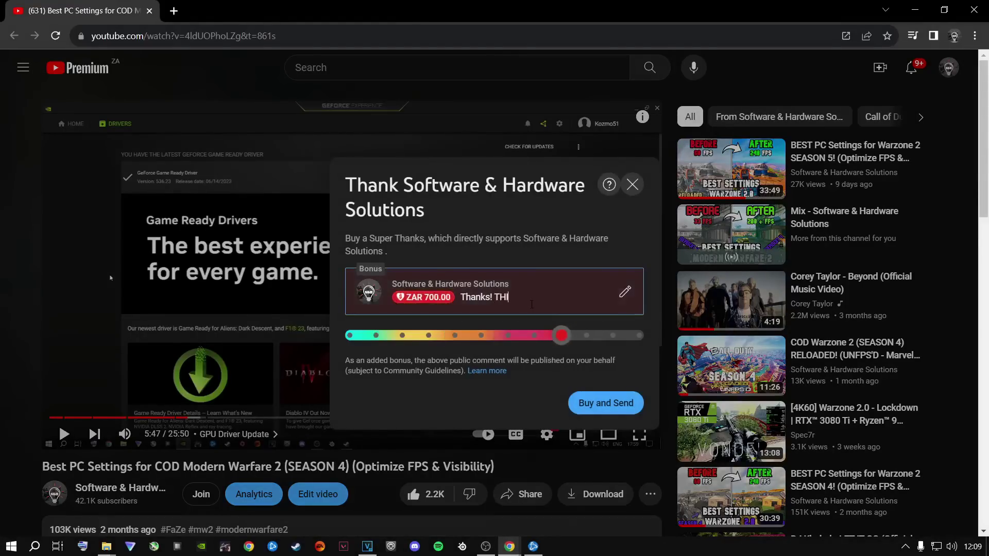
type("S MADE MY GAME SO MUCH")
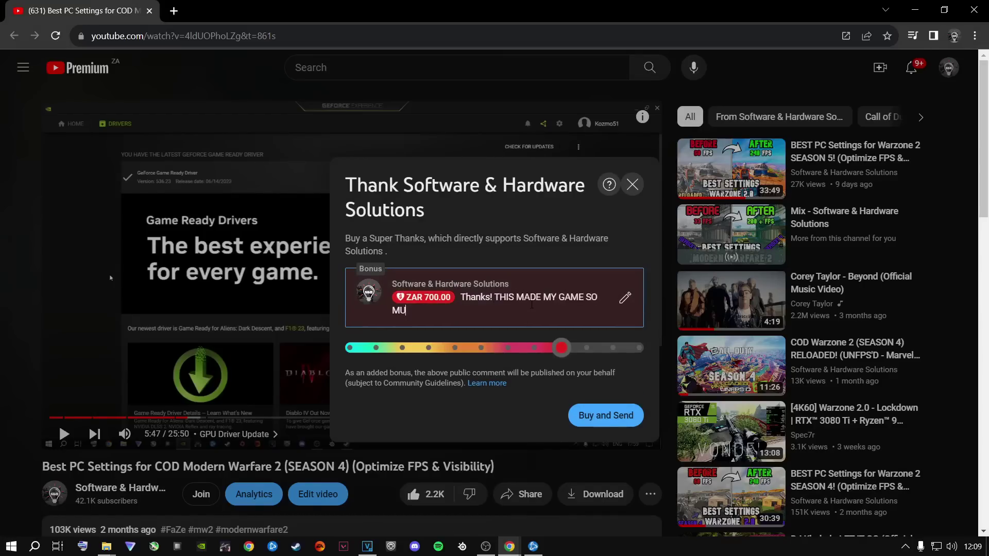
type(" BETTER THANK YOU SO MUCH G")
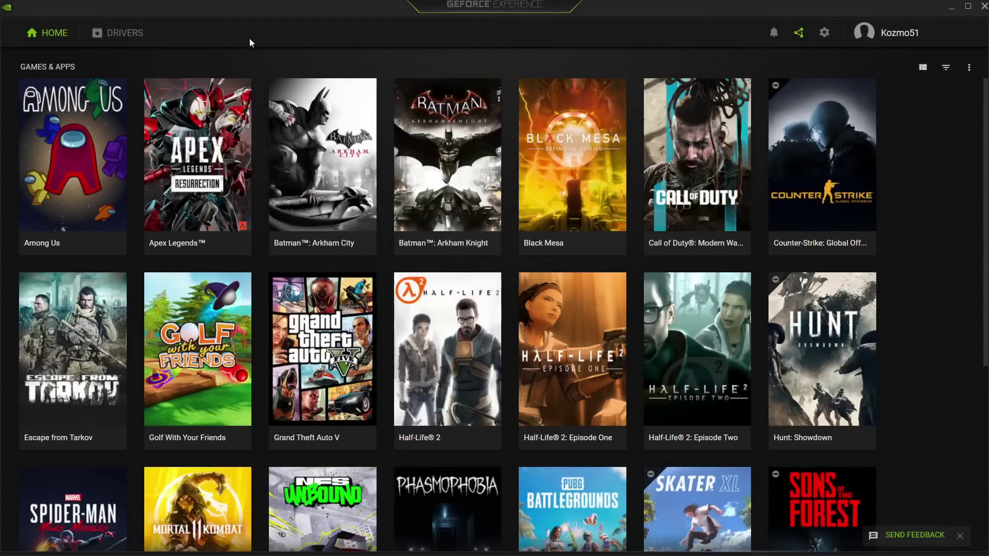
Step: Switch to GeForce Experience and view the graphics driver page
left_click(122, 41)
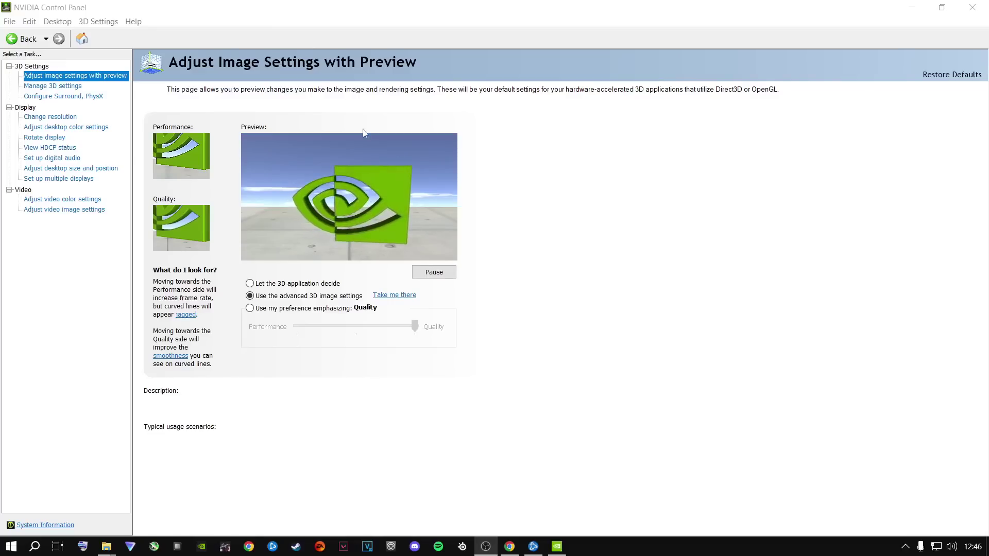
Step: In NVIDIA Control Panel, set Low Latency Mode to On in the global 3D settings and review the remaining features
mouse_move(273, 299)
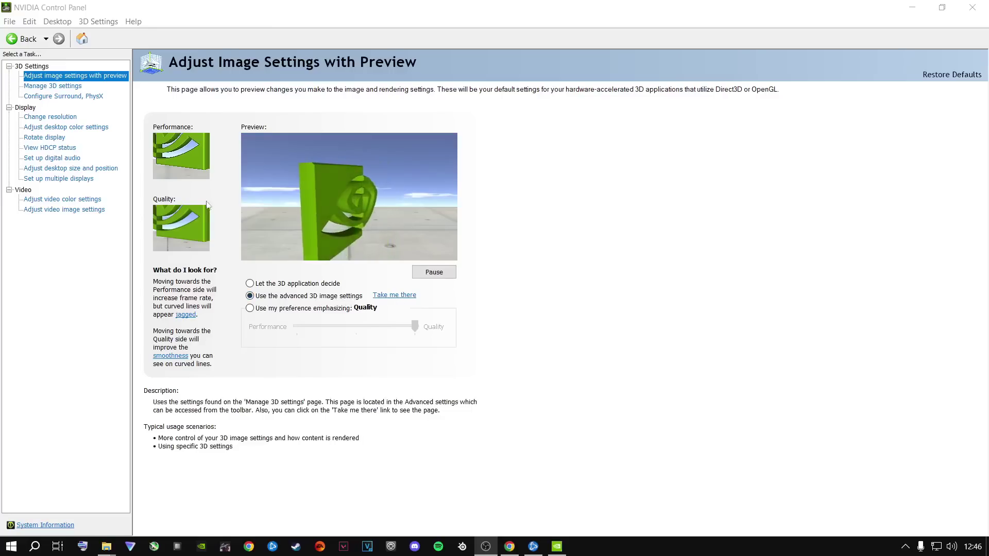
left_click(50, 87)
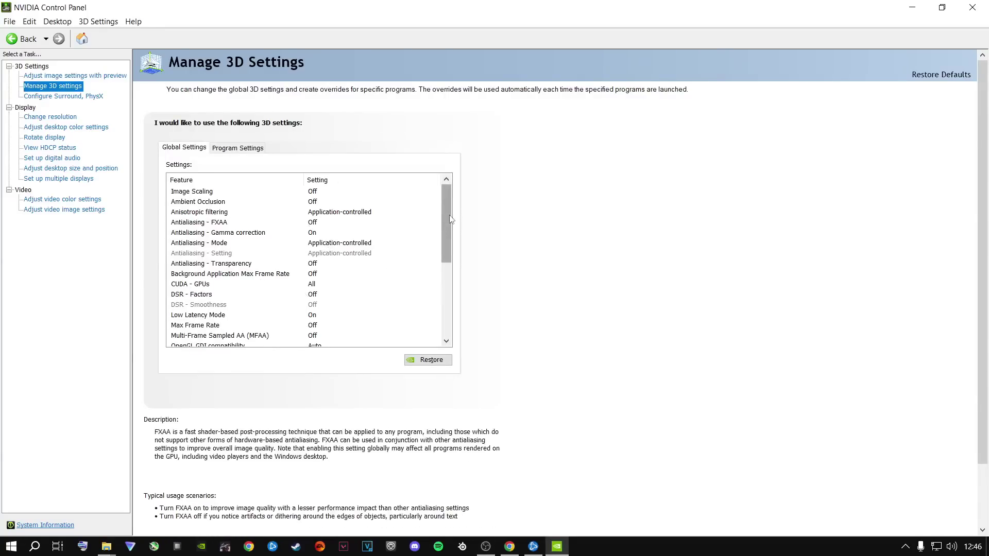
mouse_move(446, 221)
left_mouse_down()
mouse_move(445, 292)
mouse_move(448, 201)
mouse_move(461, 226)
left_mouse_up()
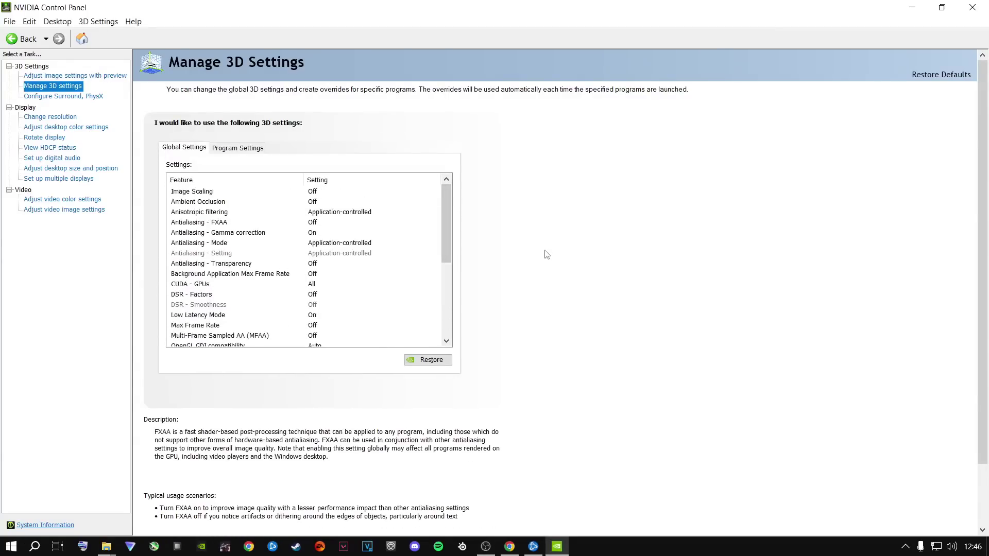
left_click_drag(444, 203, 444, 224)
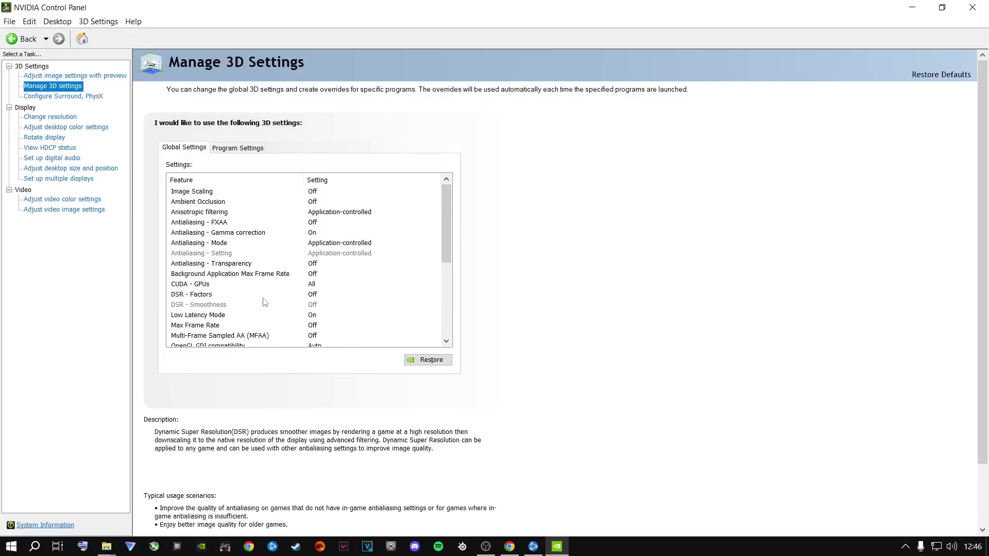
left_click(217, 318)
left_click(308, 316)
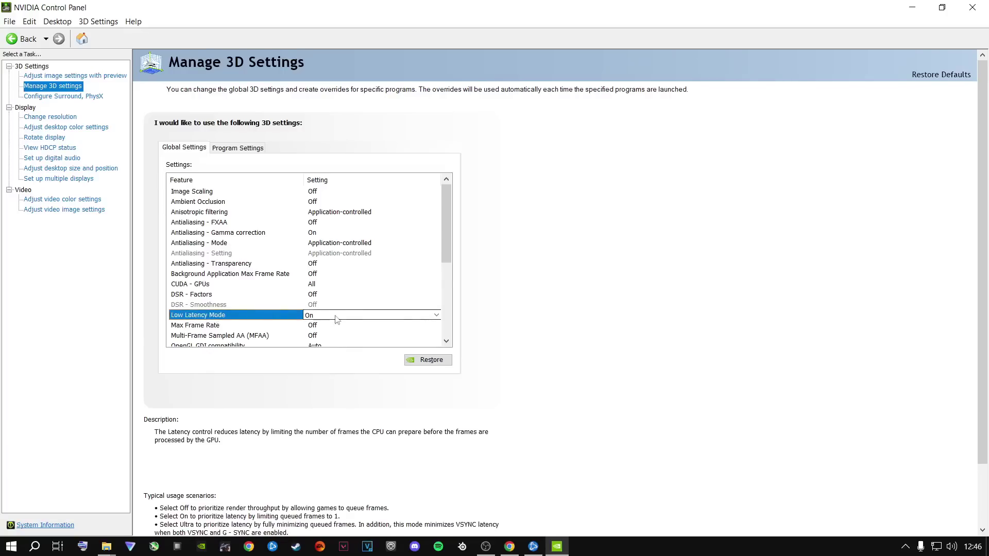
left_click(334, 316)
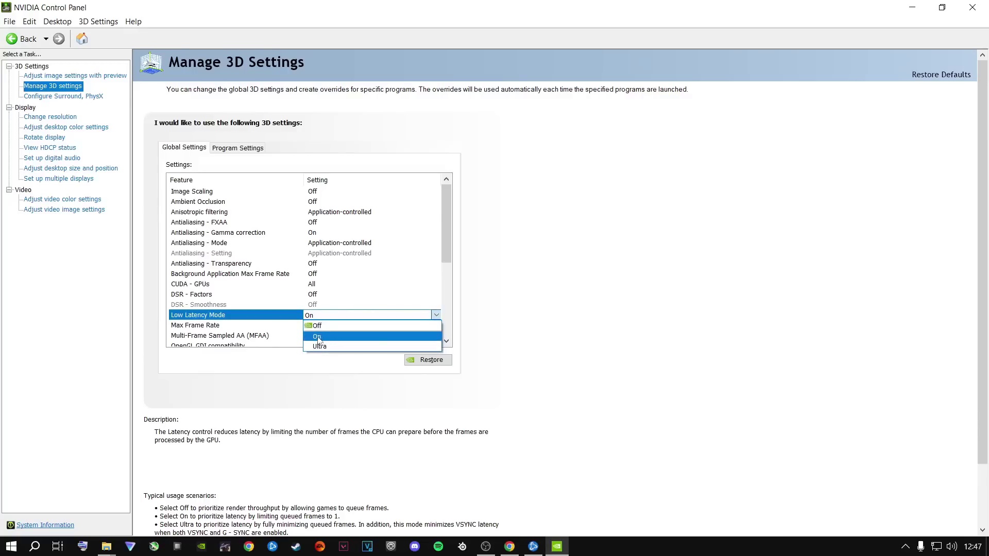
left_click(334, 337)
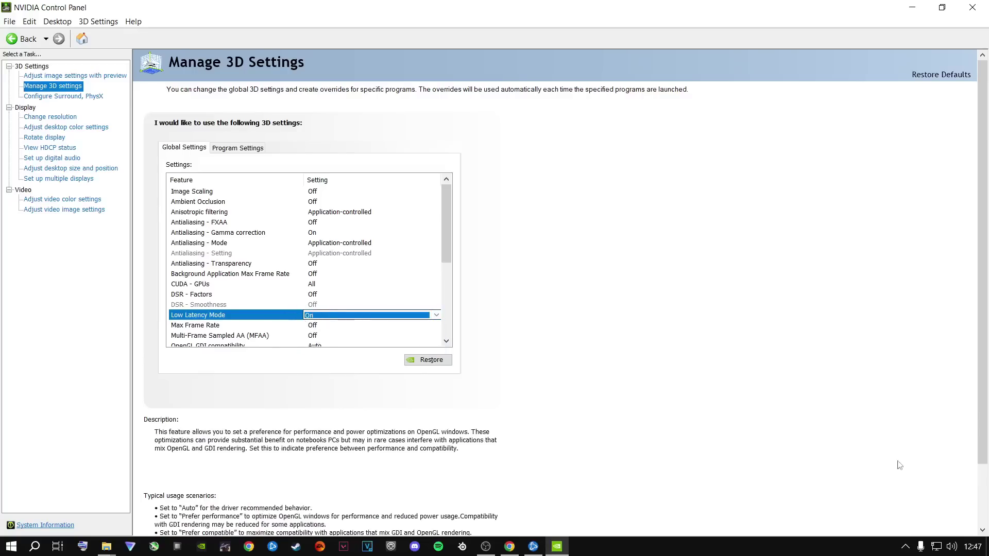
left_click_drag(447, 205, 444, 289)
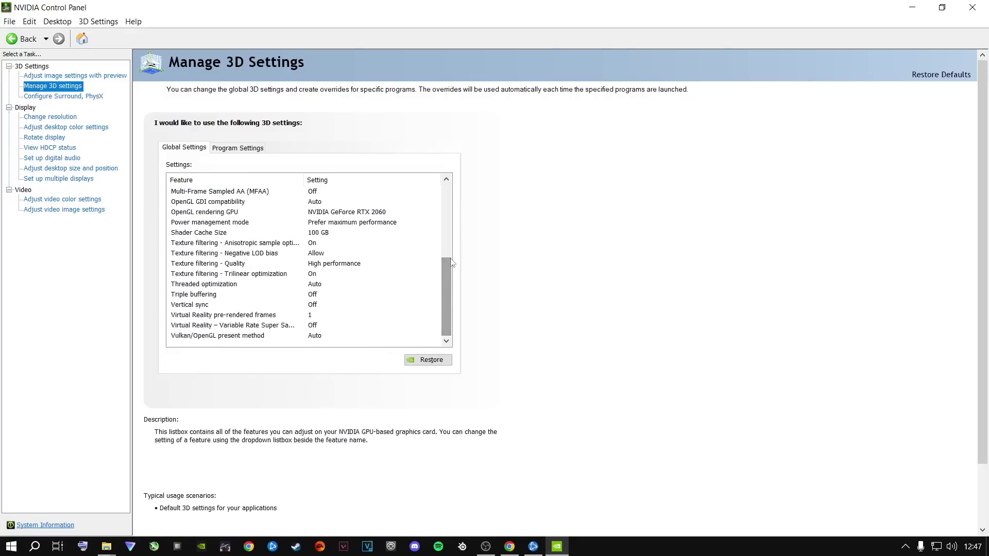
Step: Select NVIDIA GeForce RTX 2060 as the PhysX processor
left_click(43, 97)
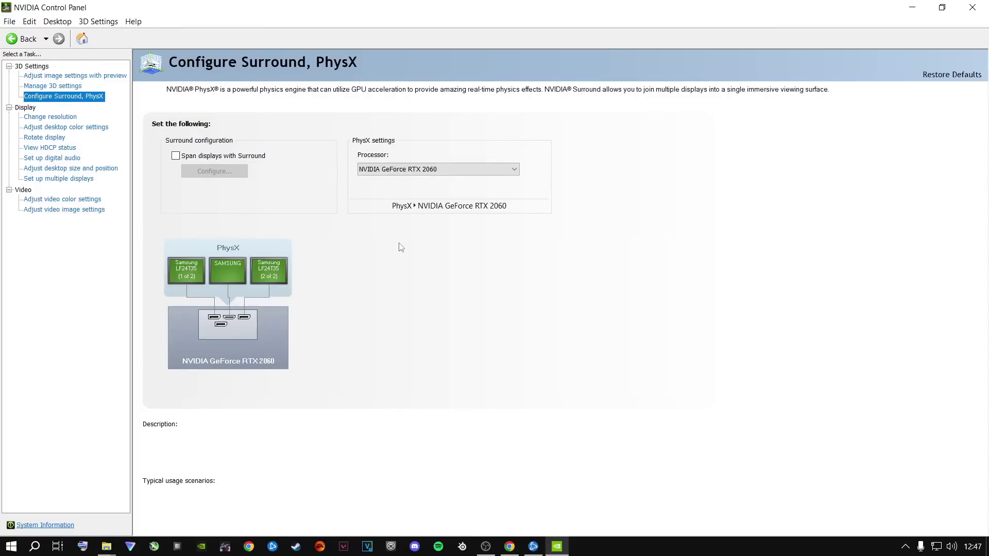
left_click(412, 169)
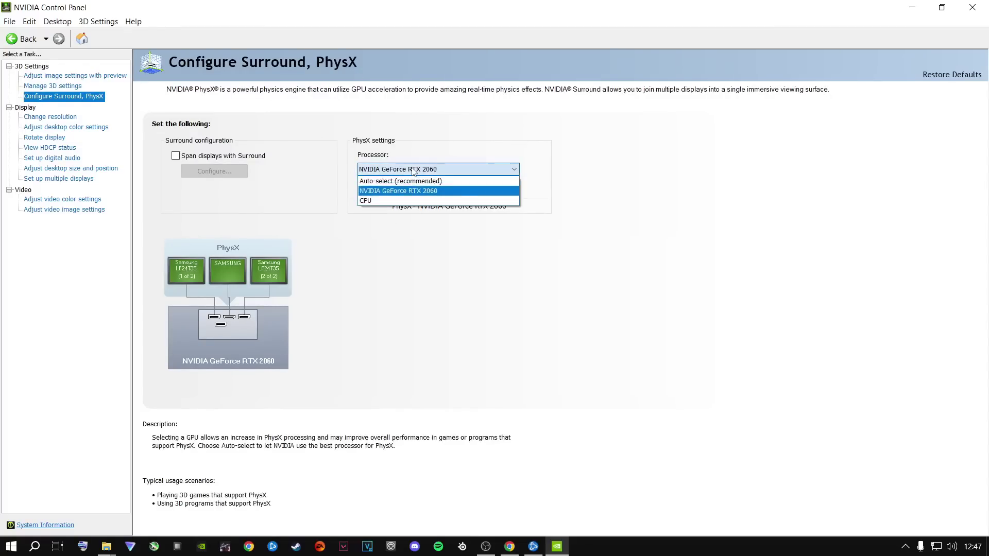
left_click(400, 194)
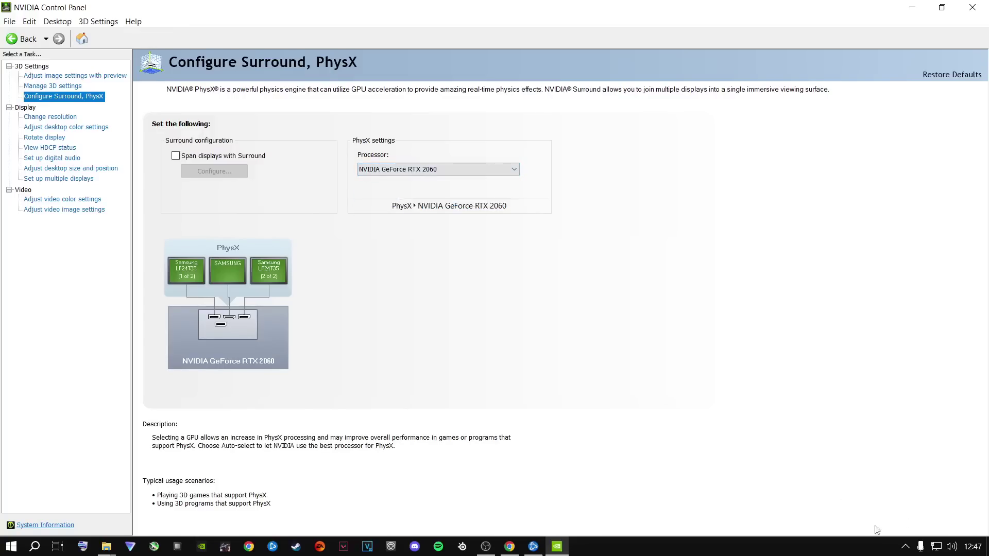
Step: In the desktop color settings, preview reference image 3 while lowering Digital vibrance to 0% and raising it back to about 95%
left_click(58, 127)
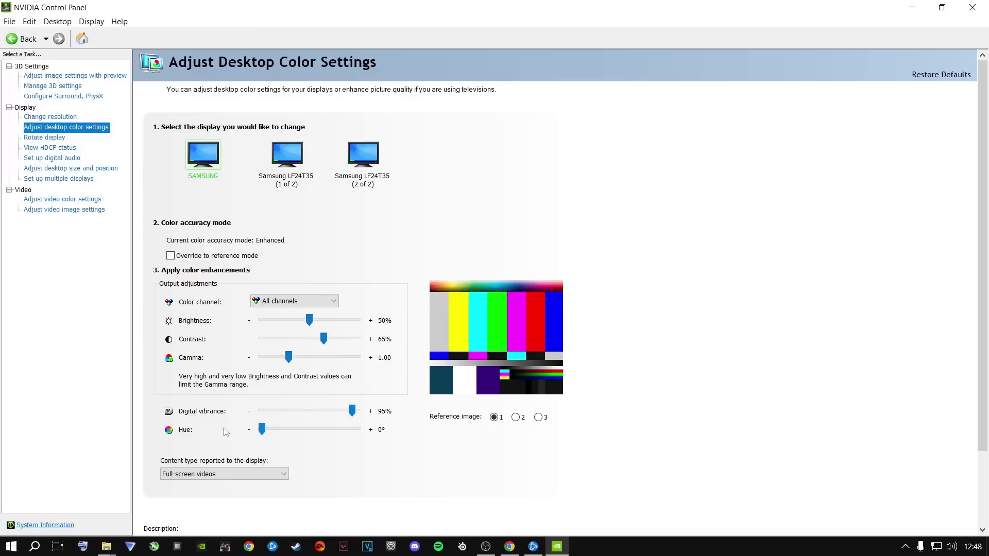
left_click(539, 418)
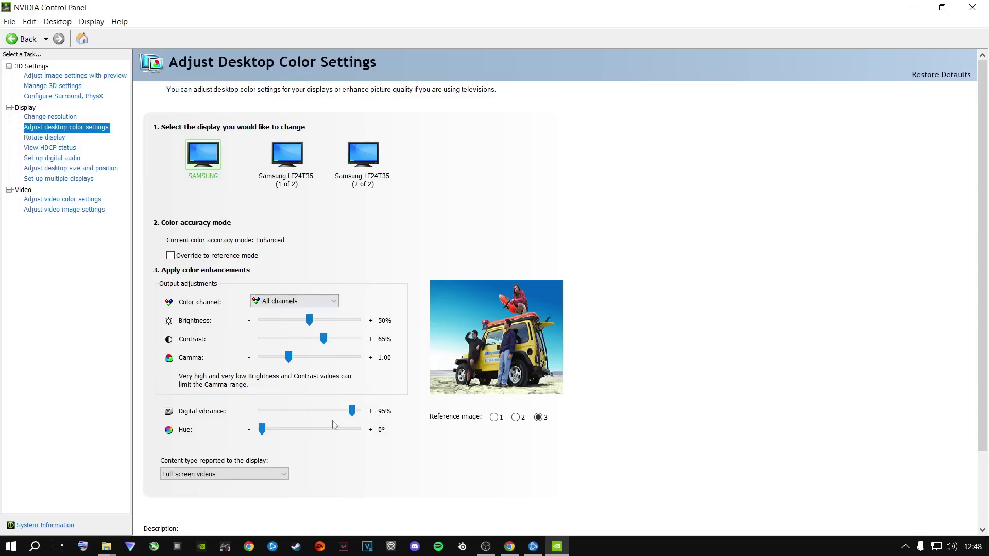
left_click_drag(354, 411, 260, 412)
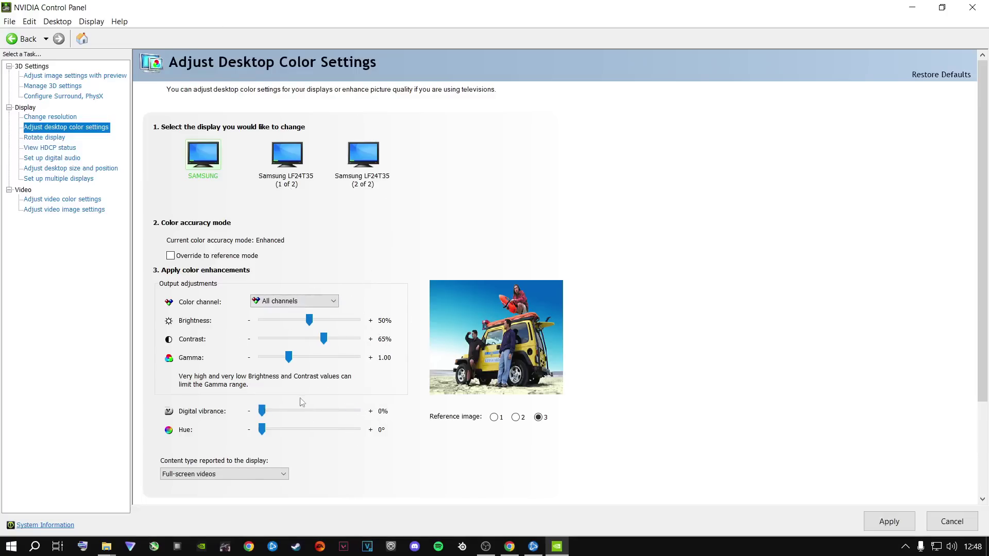
left_click_drag(263, 412, 309, 412)
left_click_drag(308, 412, 338, 414)
left_click_drag(339, 413, 352, 411)
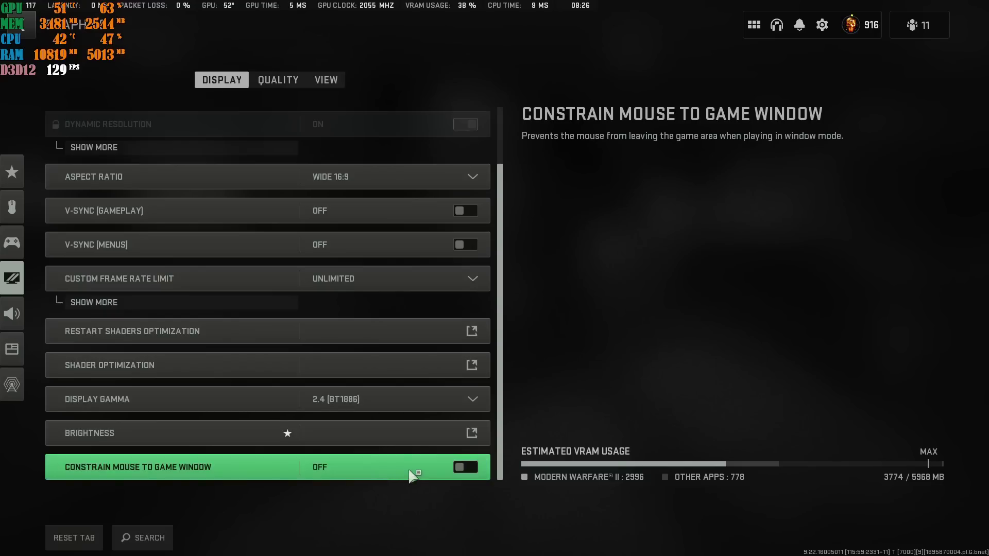
Step: In the game's display settings, try Constrain Mouse to Game Window on, return it to Off and apply the change
key("Left")
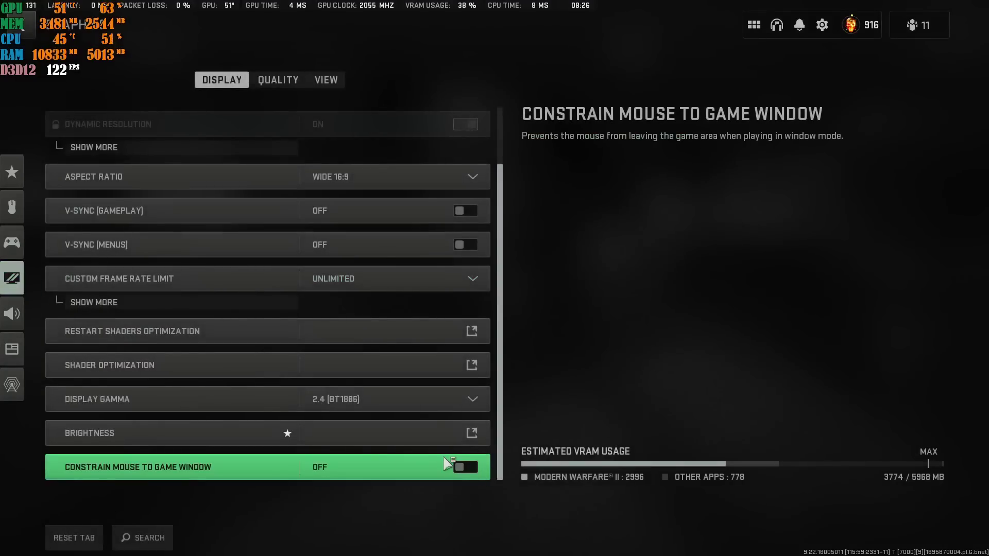
left_click(456, 466)
left_click(147, 539)
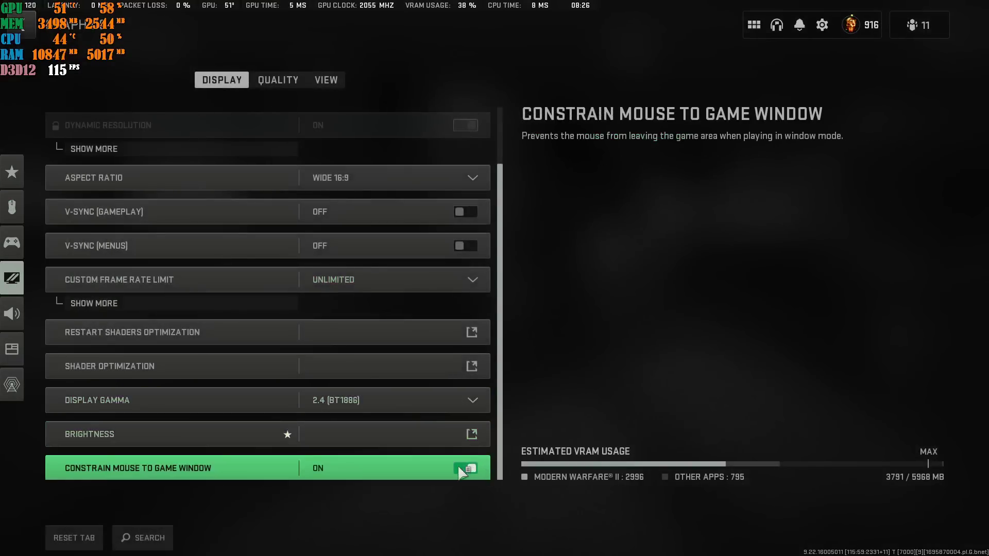
left_click(466, 468)
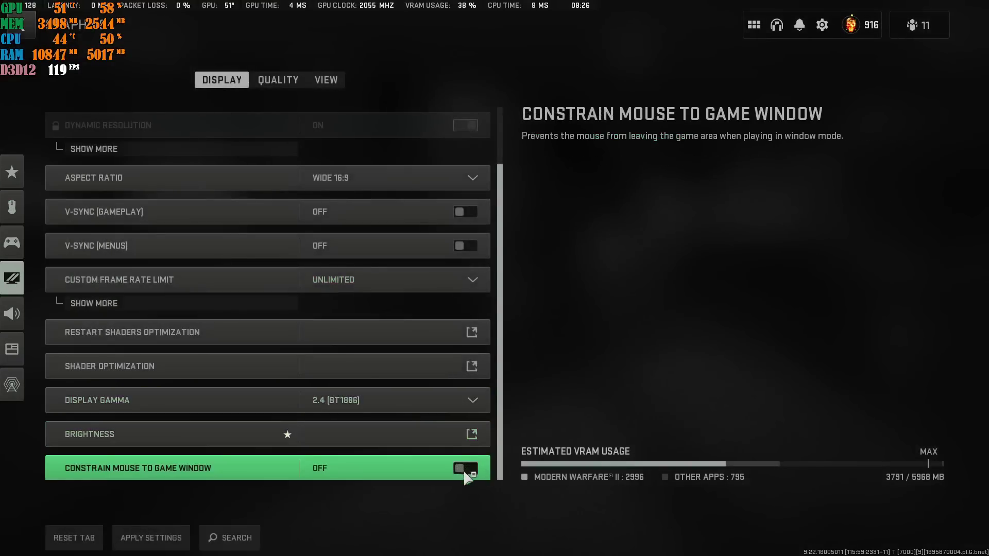
left_click(188, 528)
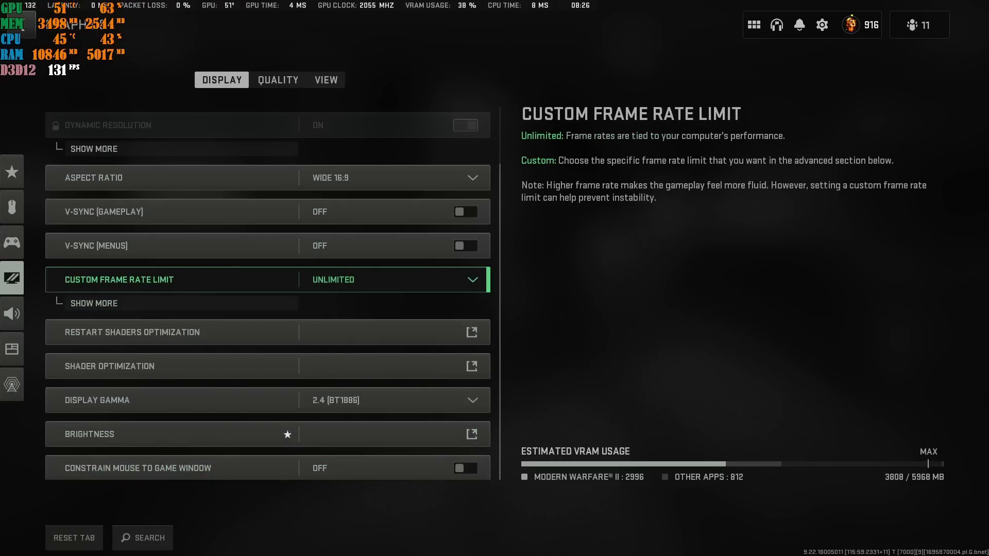
left_click(395, 343)
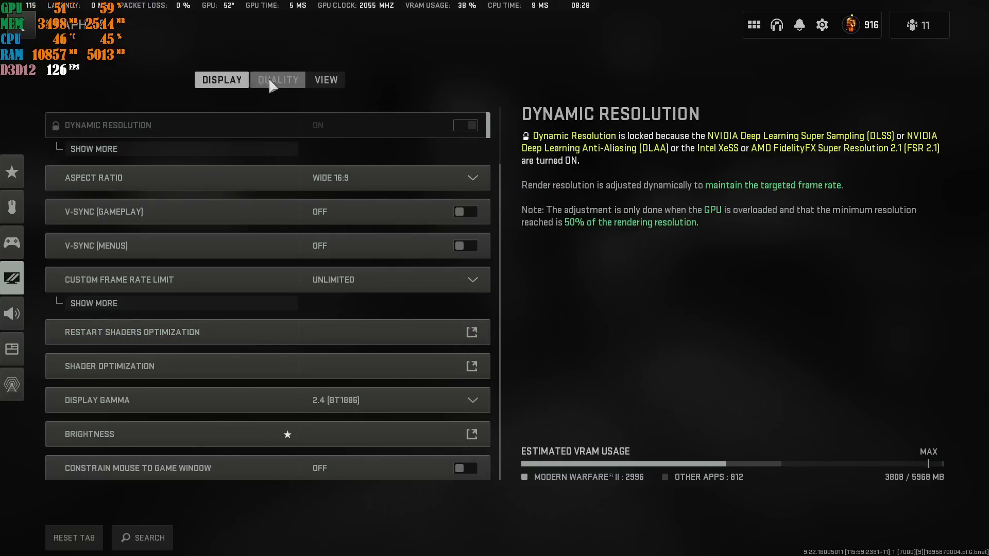
Step: Open the game's graphics quality settings and expand the additional options for Intel XeSS upscaling
left_click(278, 80)
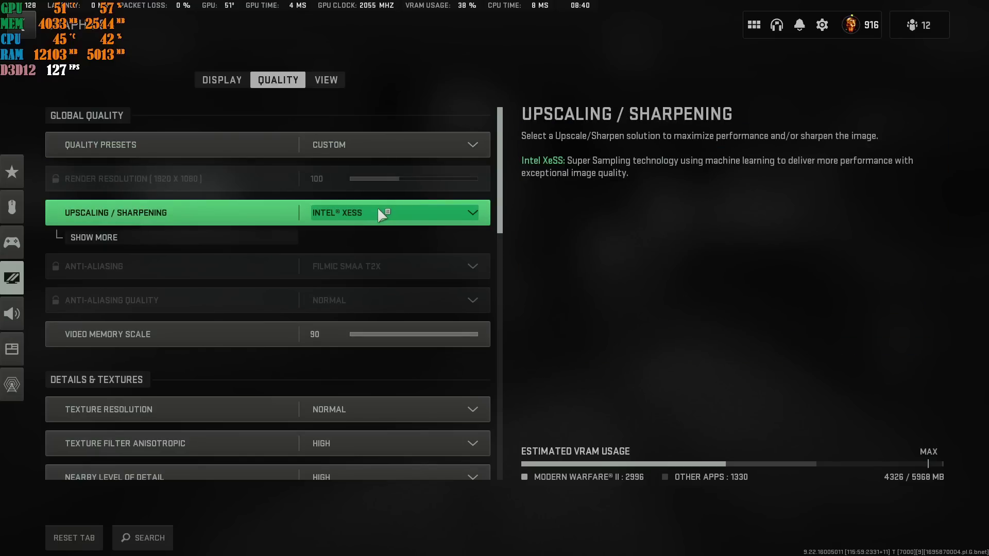
left_click(287, 240)
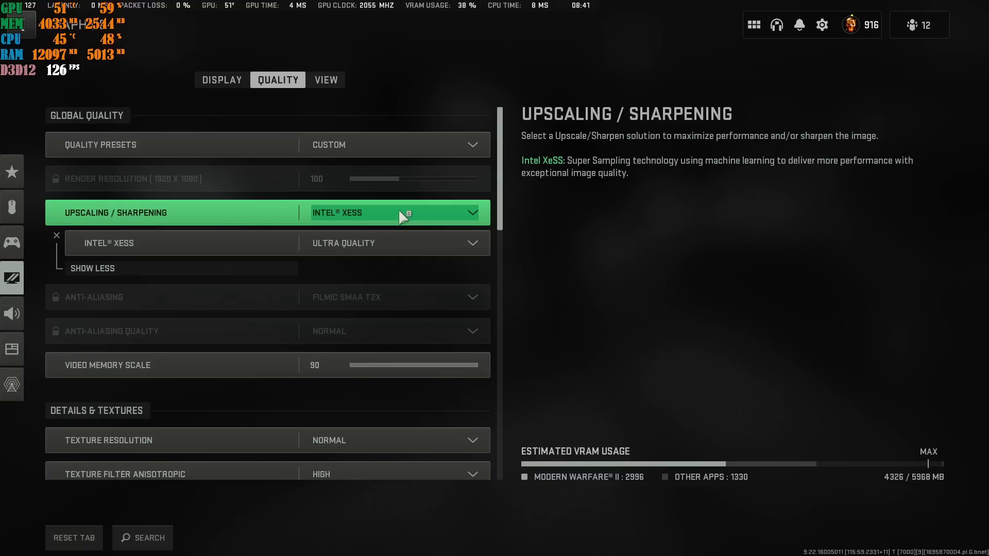
Step: Change Upscaling / Sharpening to NVIDIA Image Scaling and expand its preset and sharpness options
left_click(398, 209)
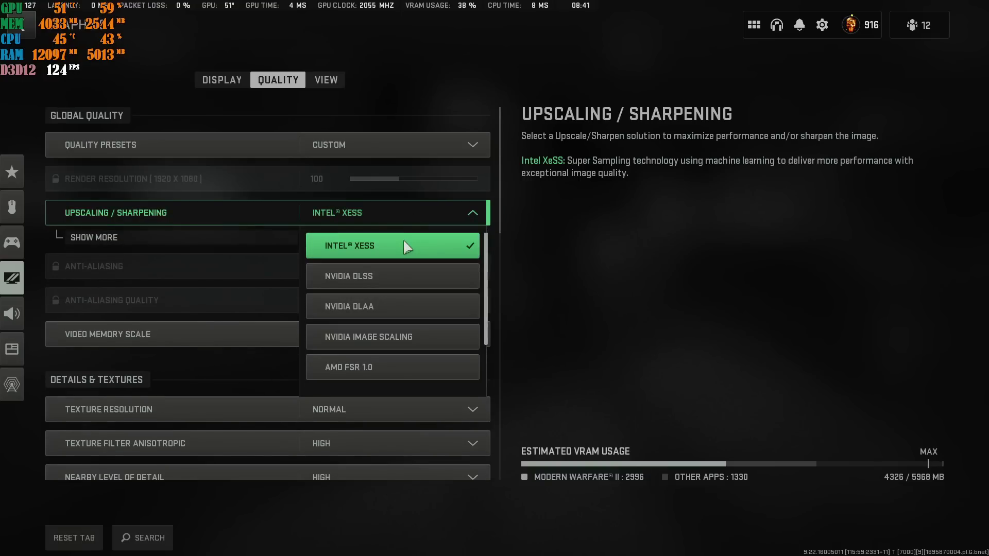
left_click(379, 339)
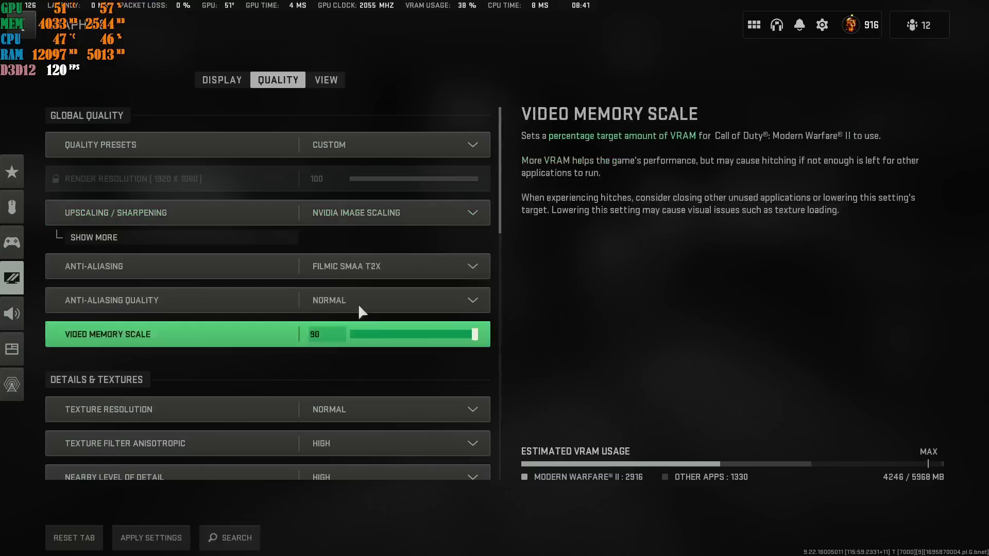
left_click(258, 238)
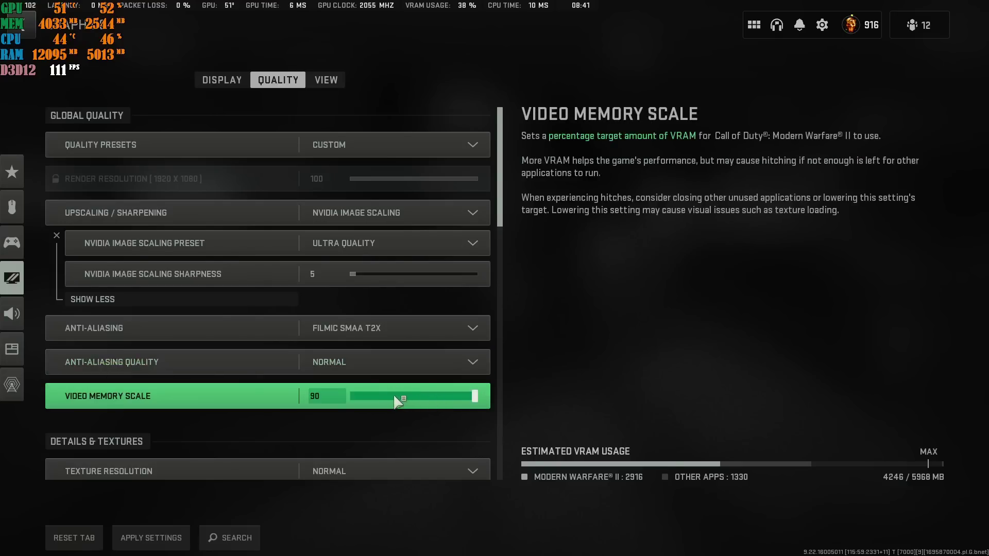
scroll(422, 392, "down", 3)
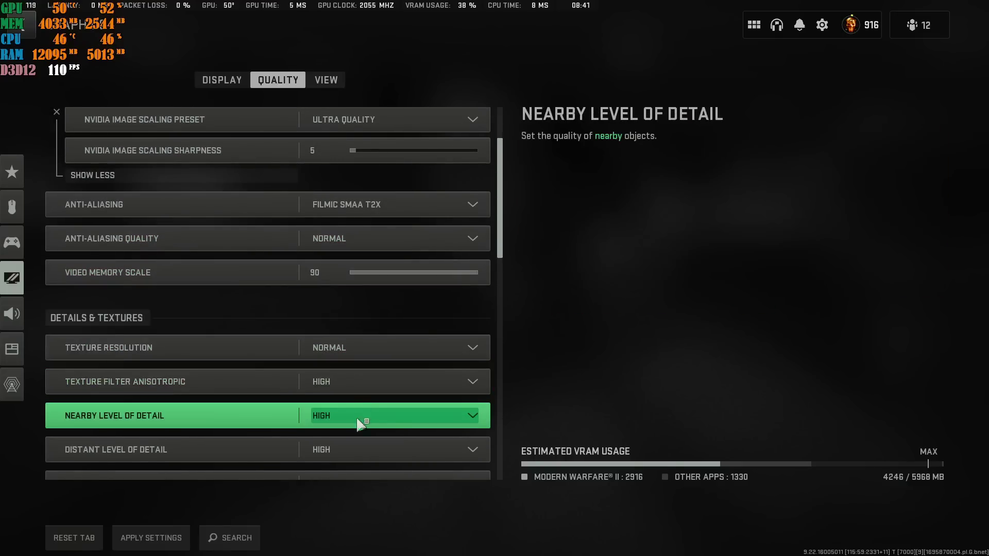
scroll(374, 417, "up", 3)
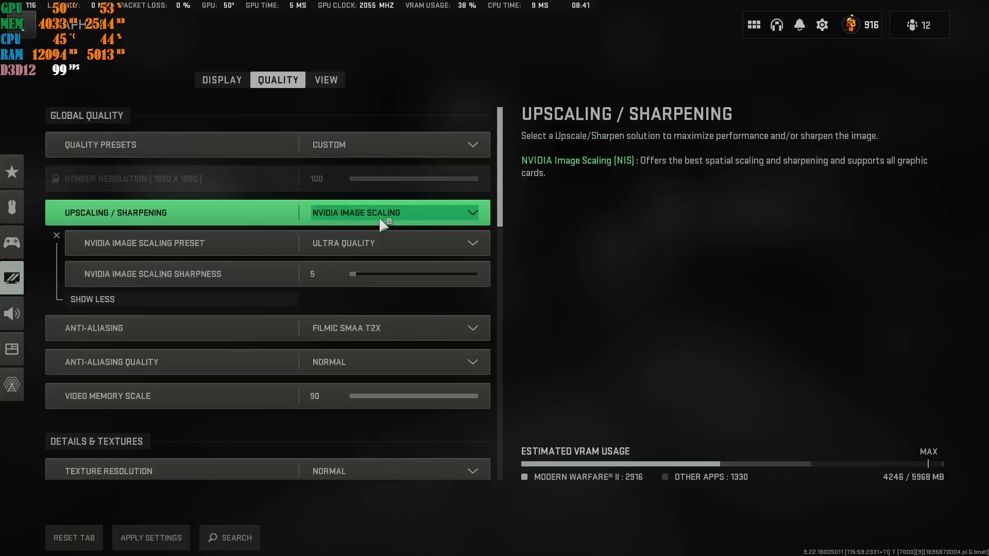
Step: Switch Upscaling / Sharpening to NVIDIA DLSS and set NVIDIA DLSS Sharpness to 70
left_click(380, 218)
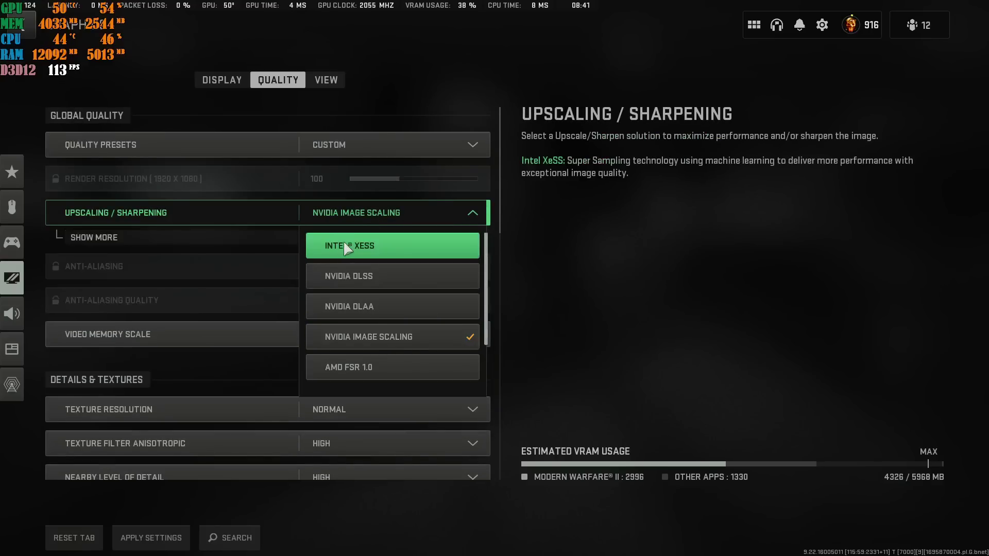
left_click(350, 276)
left_click(264, 236)
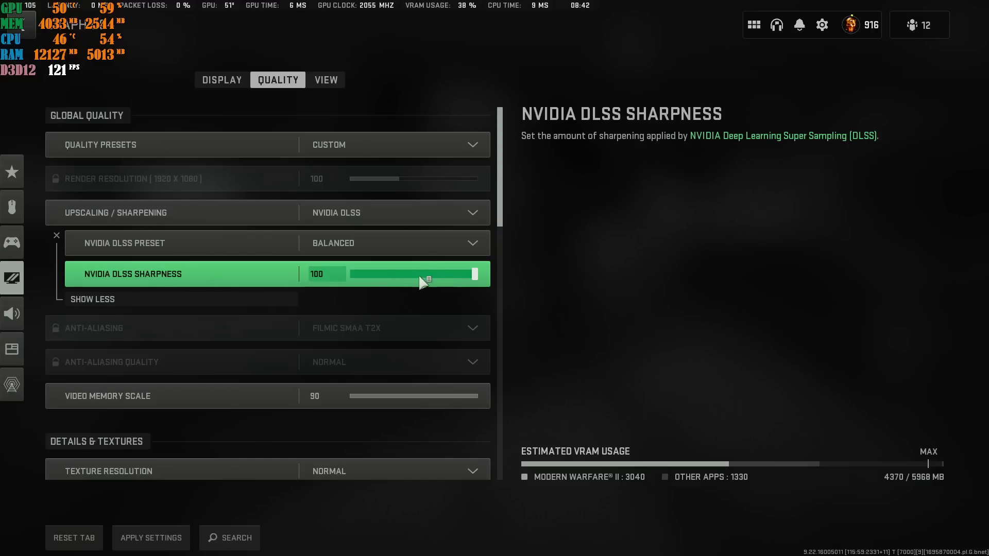
left_click_drag(466, 279, 403, 281)
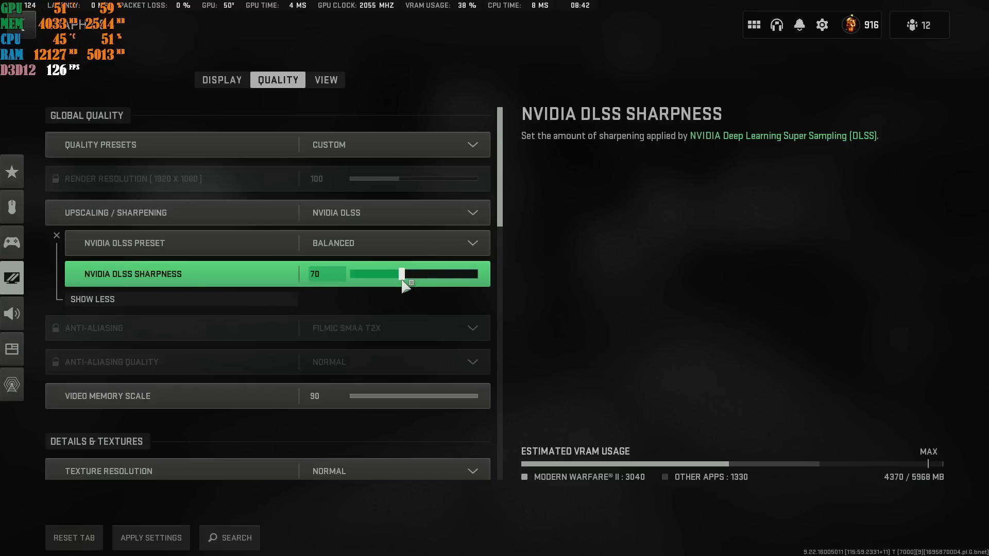
Step: Switch Upscaling / Sharpening to AMD FSR 1.0 and expand its preset option
left_click(403, 212)
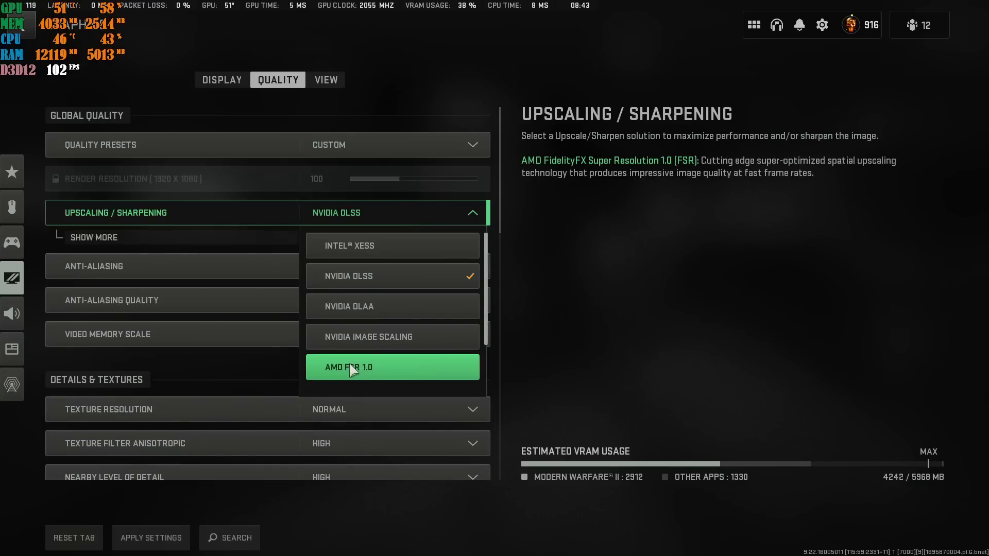
left_click(381, 372)
left_click(258, 241)
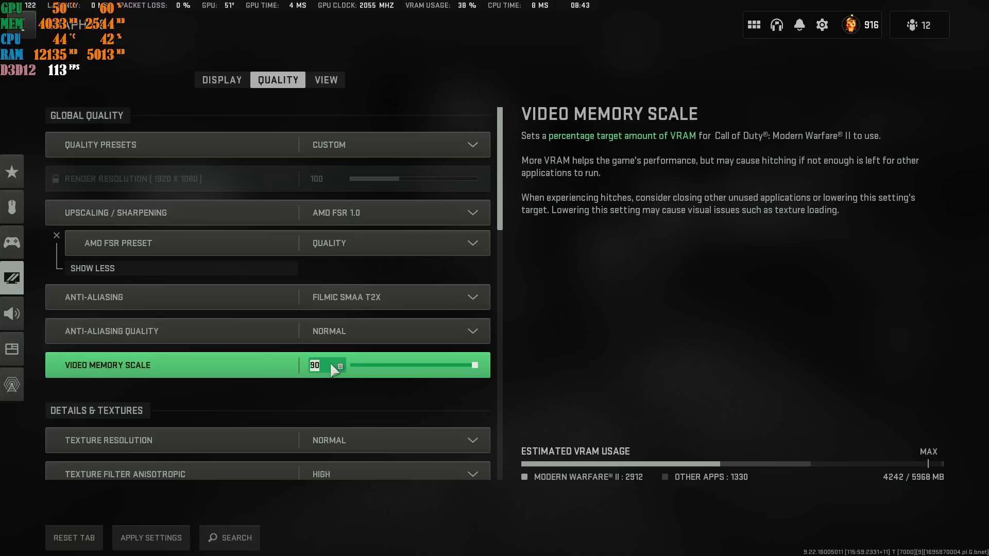
Step: Try Video Memory Scale values of 75, 65 and 50 in turn
key("BackSpace")
type("75")
key("Return")
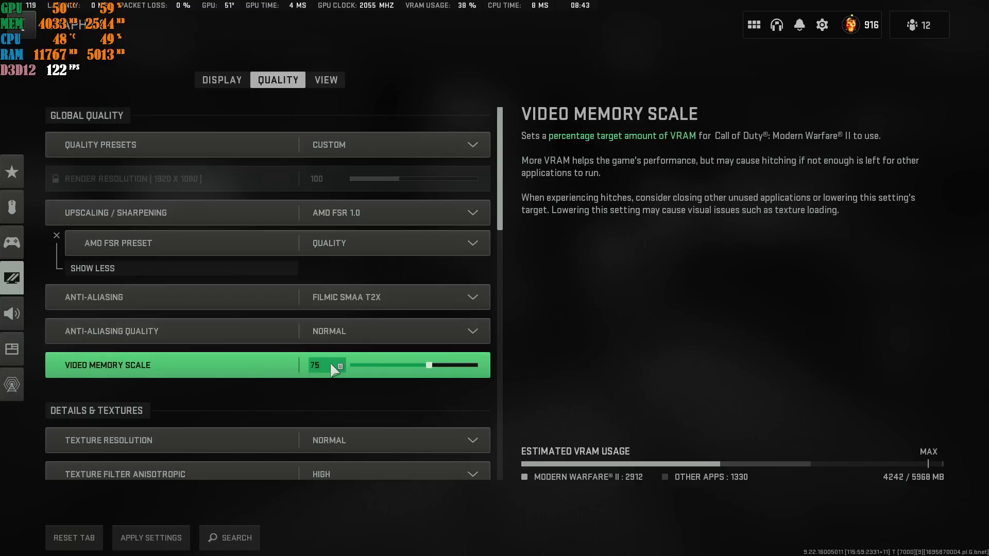
left_click(332, 367)
key("BackSpace")
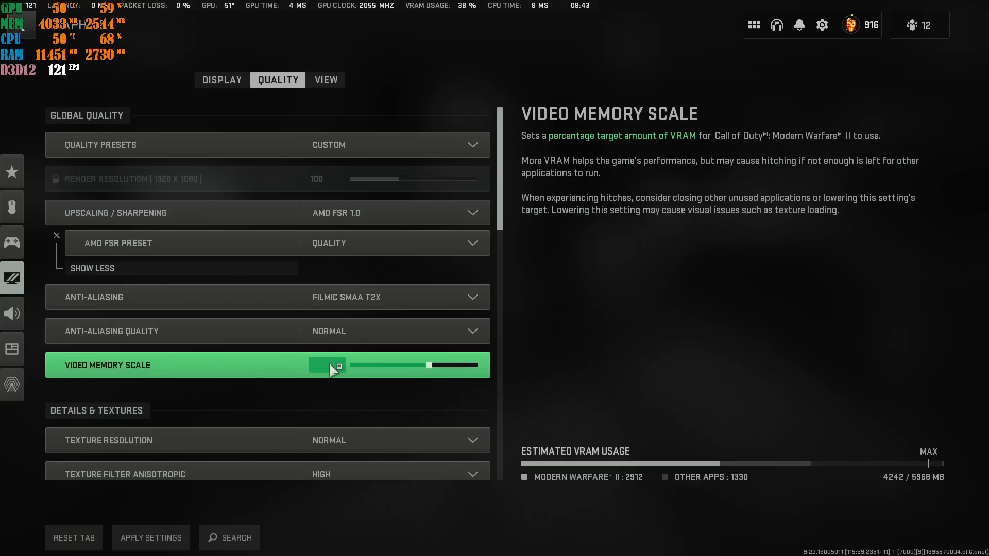
type("65")
key("Return")
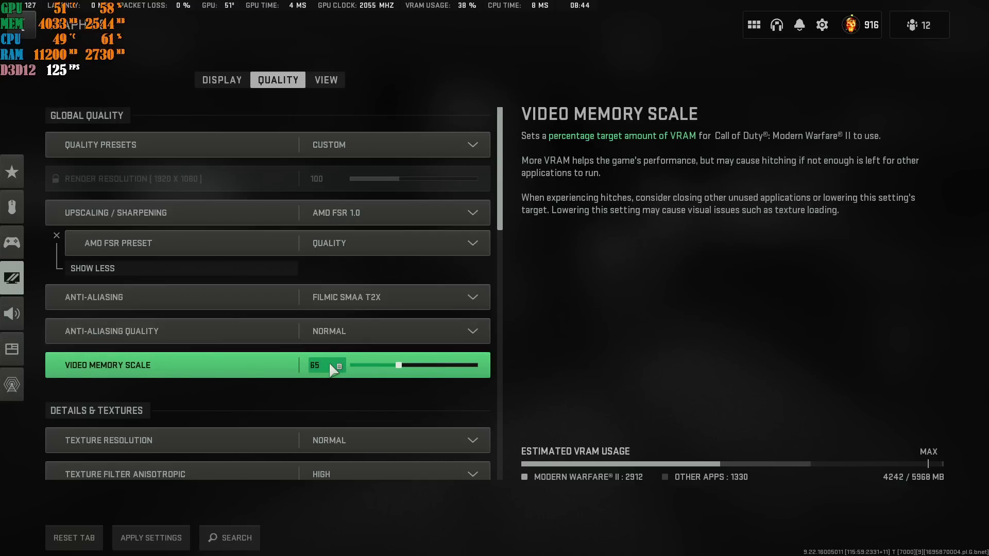
left_click(332, 366)
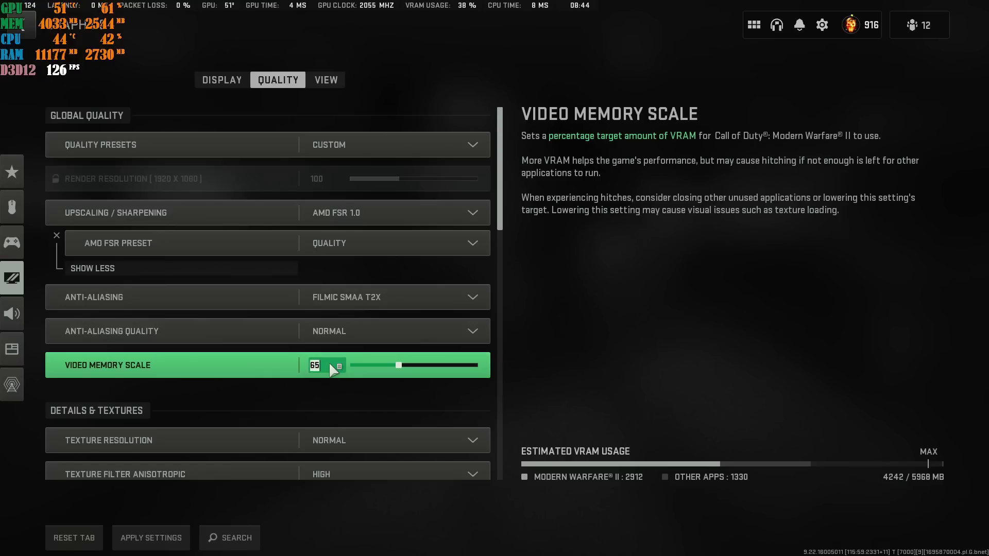
key("BackSpace")
type("50")
key("Return")
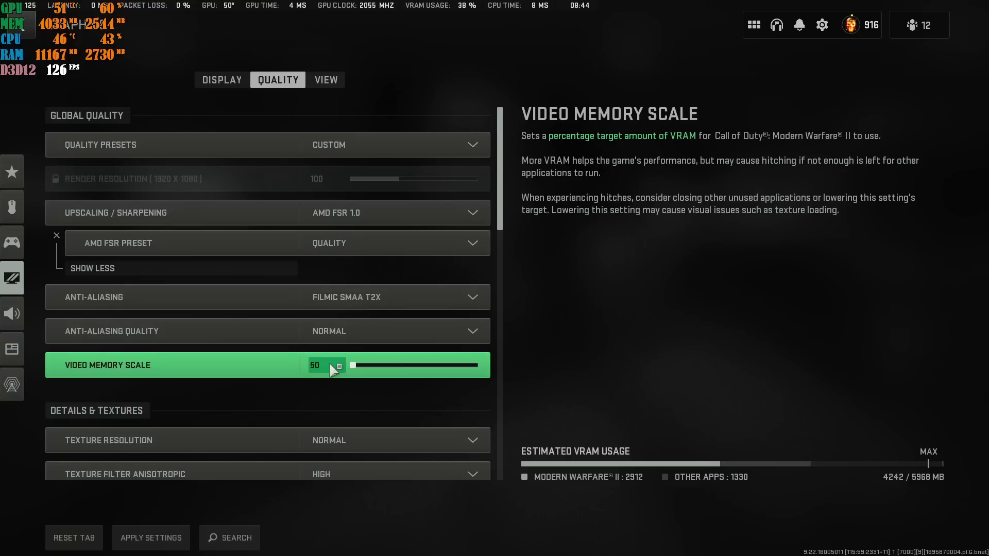
Step: Raise Video Memory Scale to 65 and finally to 75
left_click(330, 369)
type("65")
key("Return")
left_click(330, 370)
type("75")
key("Return")
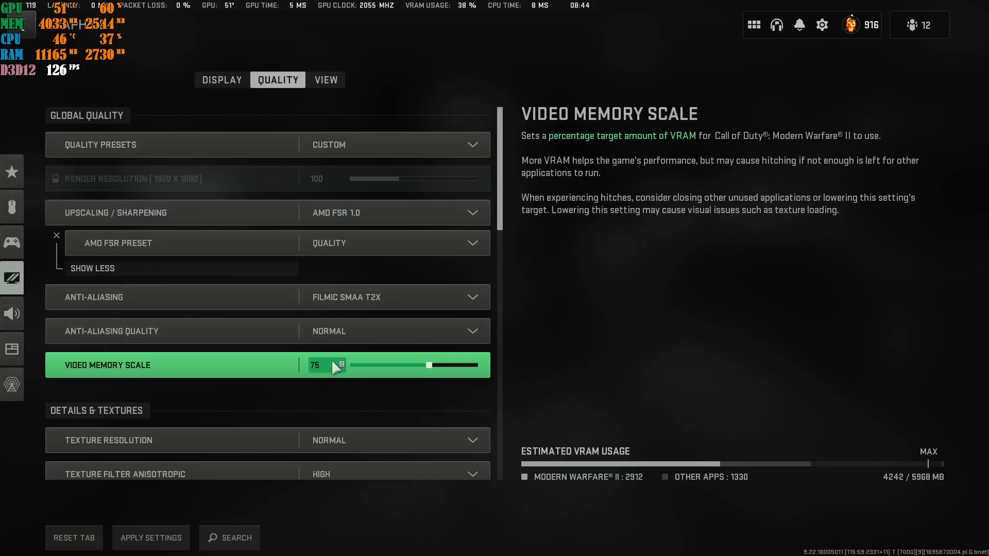
Step: Set Texture Resolution under Details & Textures to Low
scroll(376, 375, "down", 3)
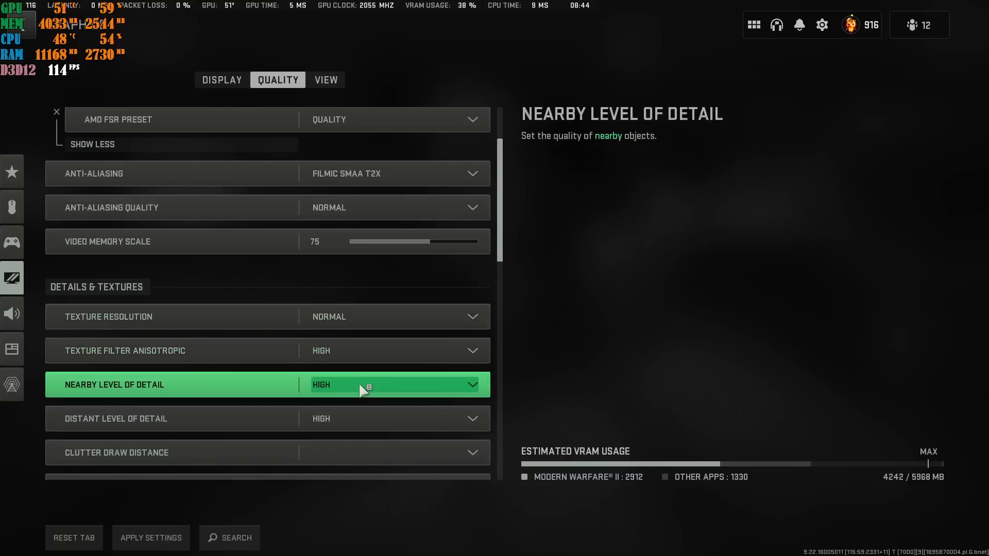
scroll(363, 402, "up", 2)
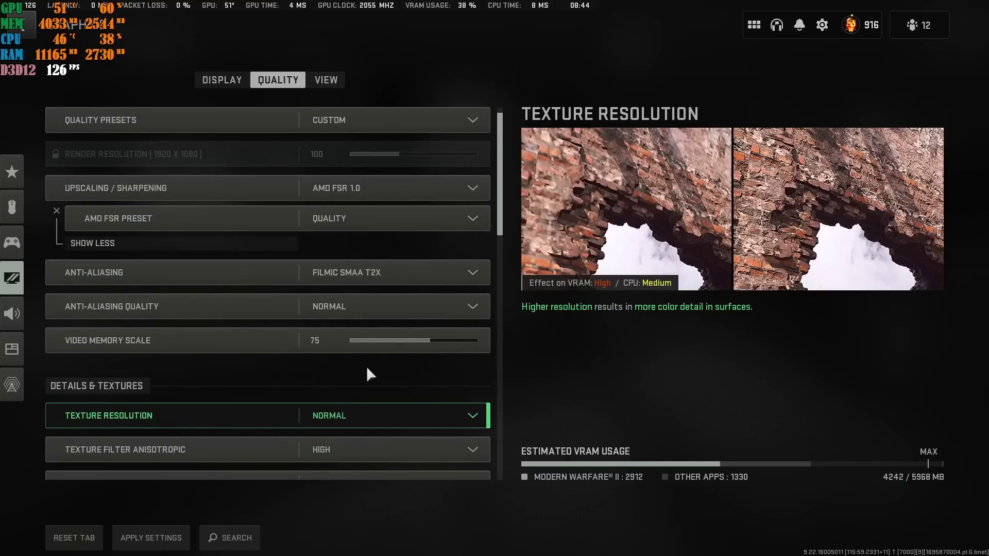
left_click(353, 410)
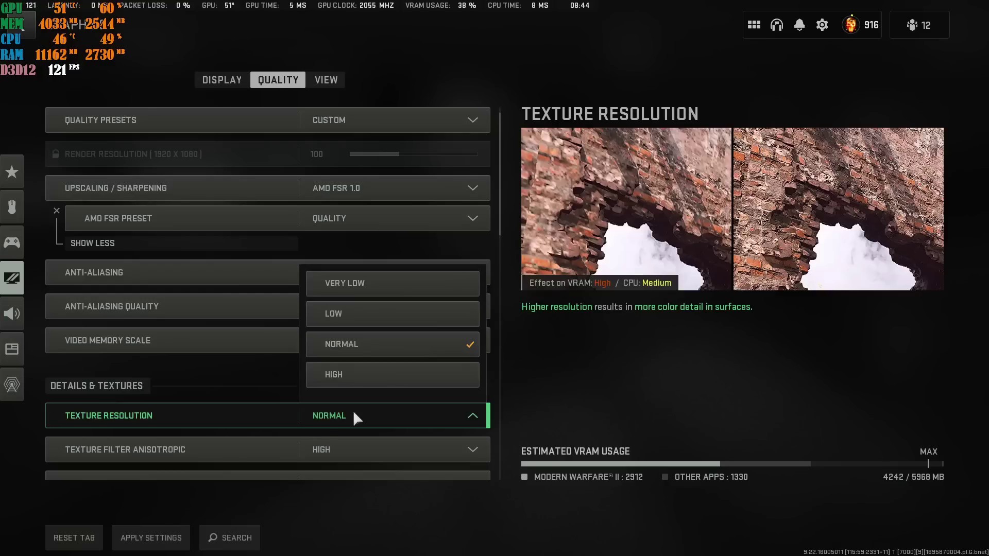
left_click(359, 312)
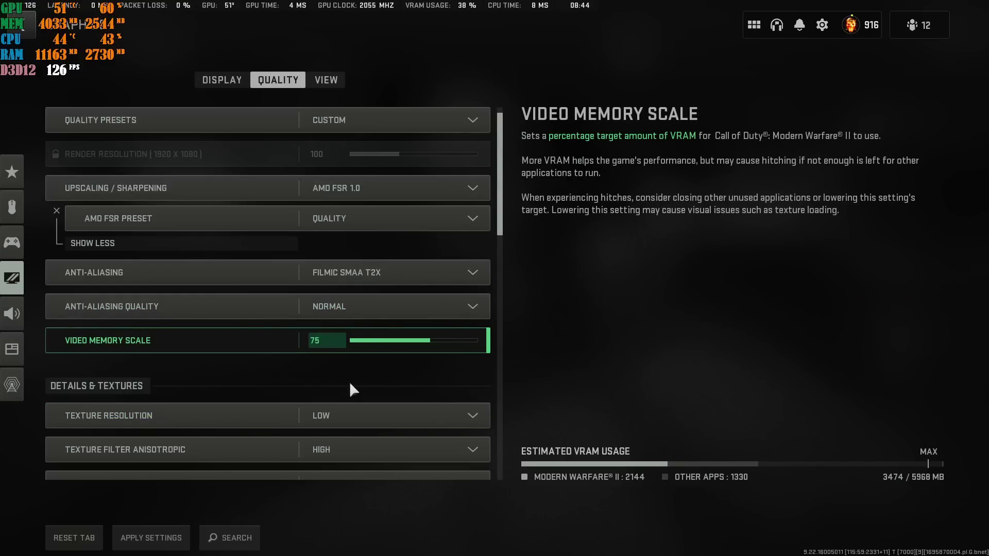
Step: Review the available Texture Resolution levels, keeping Low selected each time
left_click(422, 414)
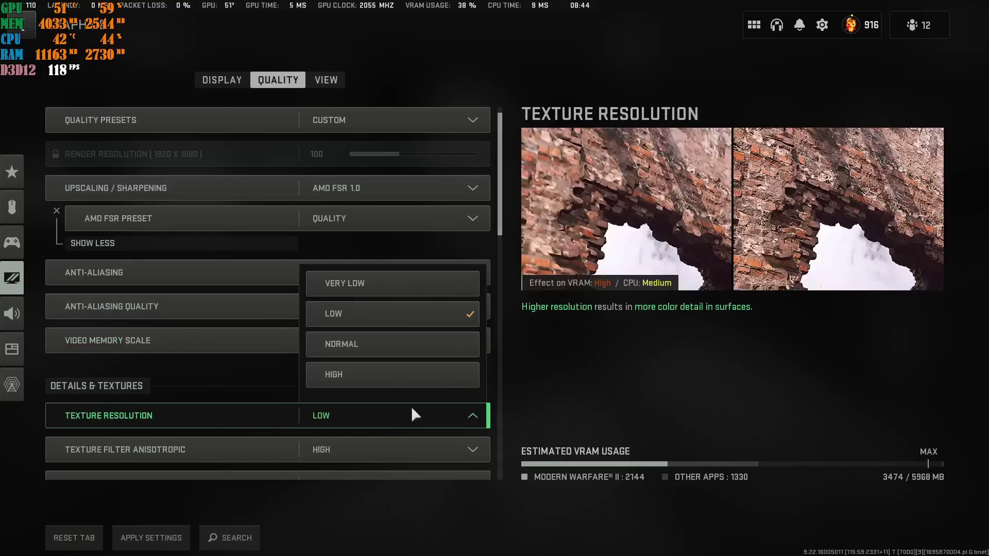
left_click(369, 317)
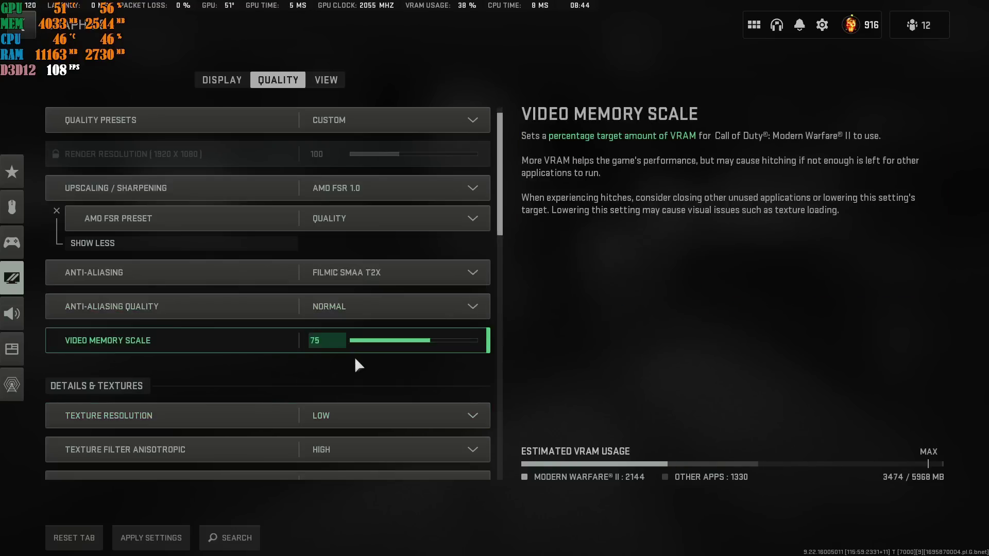
left_click(354, 412)
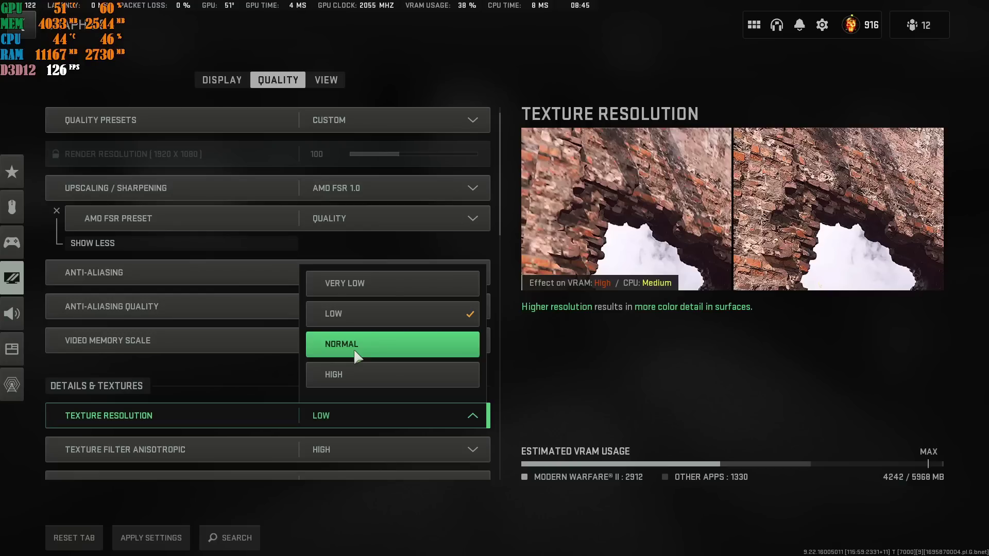
left_click(358, 314)
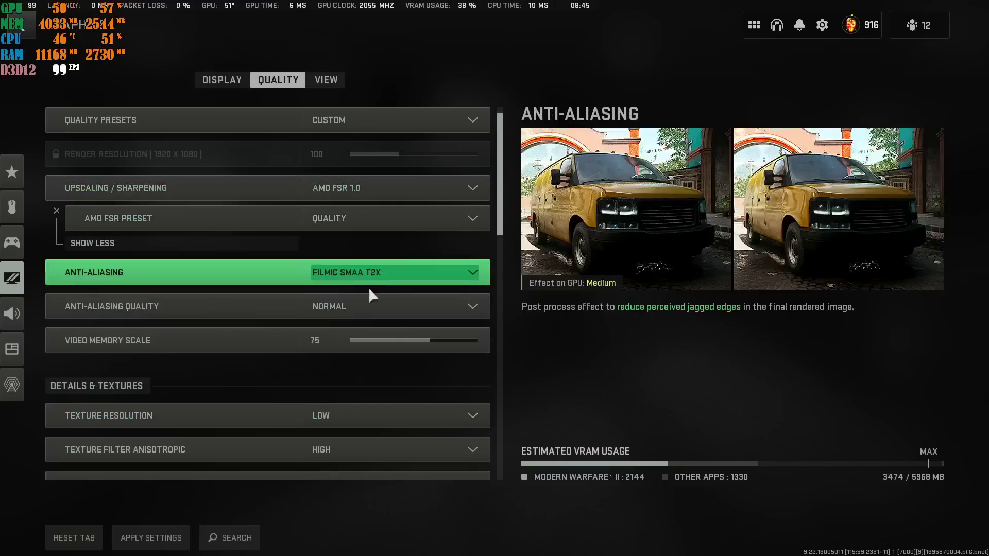
left_click(373, 408)
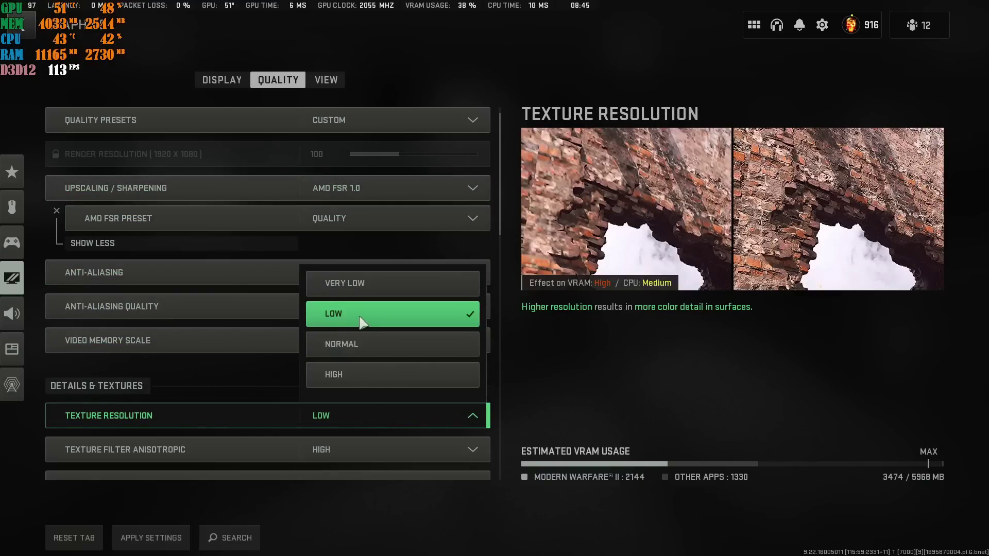
left_click(407, 412)
Step: Compare the Upscaling / Sharpening choices, select AMD FSR 2.1 and expand its preset option
scroll(363, 413, "down", 3)
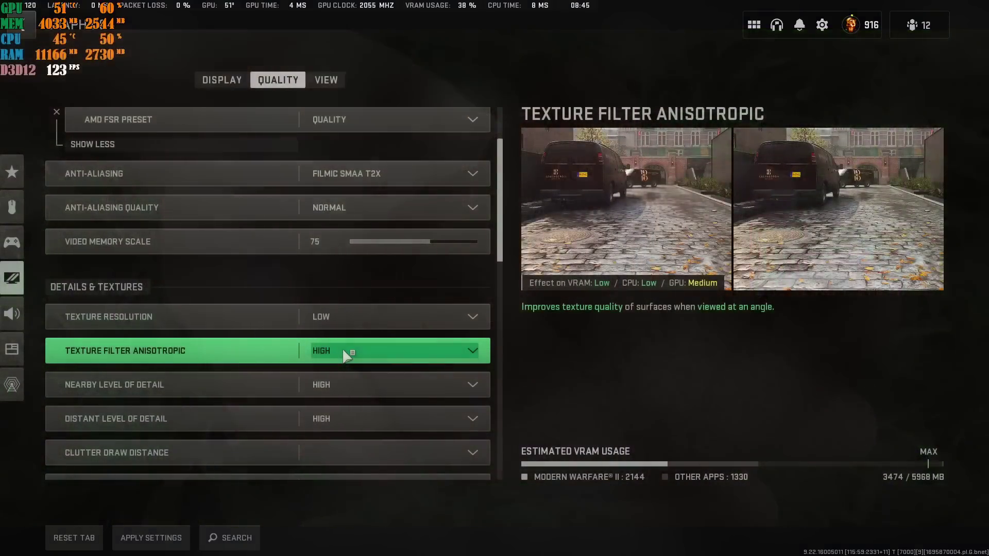
scroll(361, 351, "up", 3)
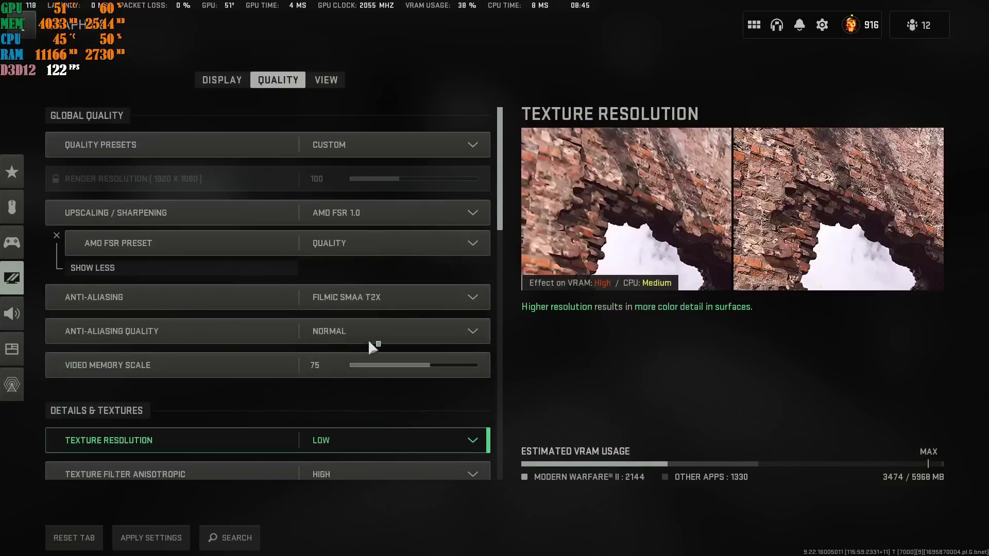
left_click(365, 217)
scroll(384, 281, "down", 2)
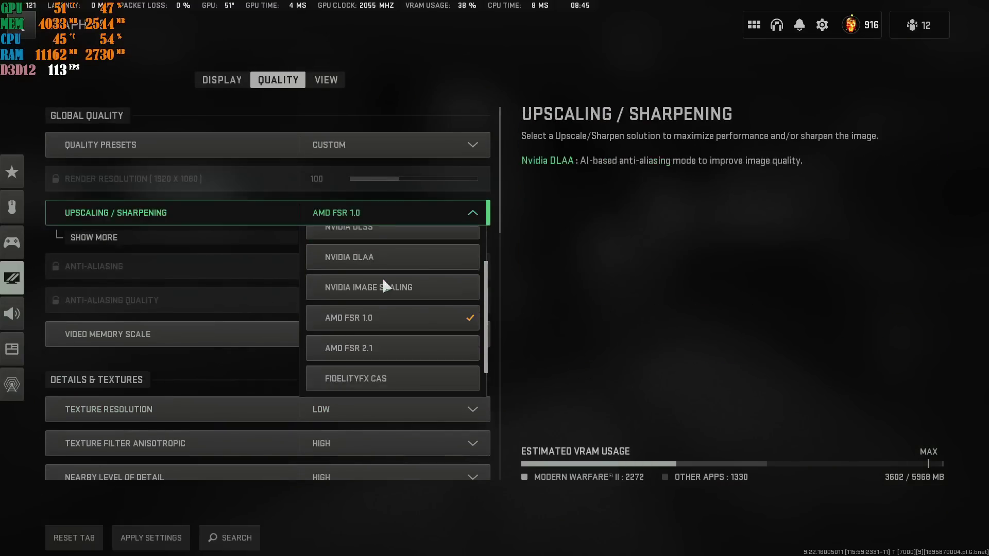
scroll(383, 281, "up", 2)
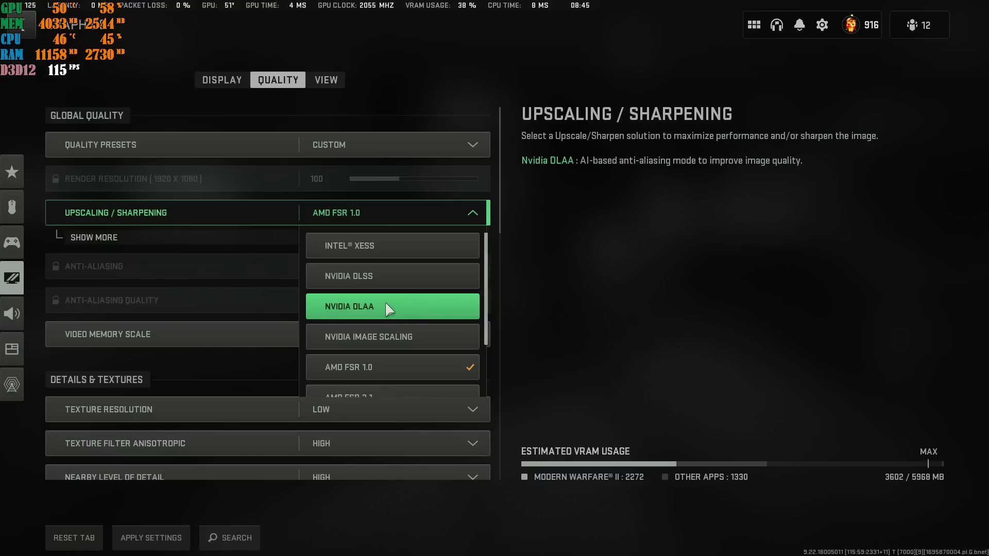
scroll(385, 302, "down", 1)
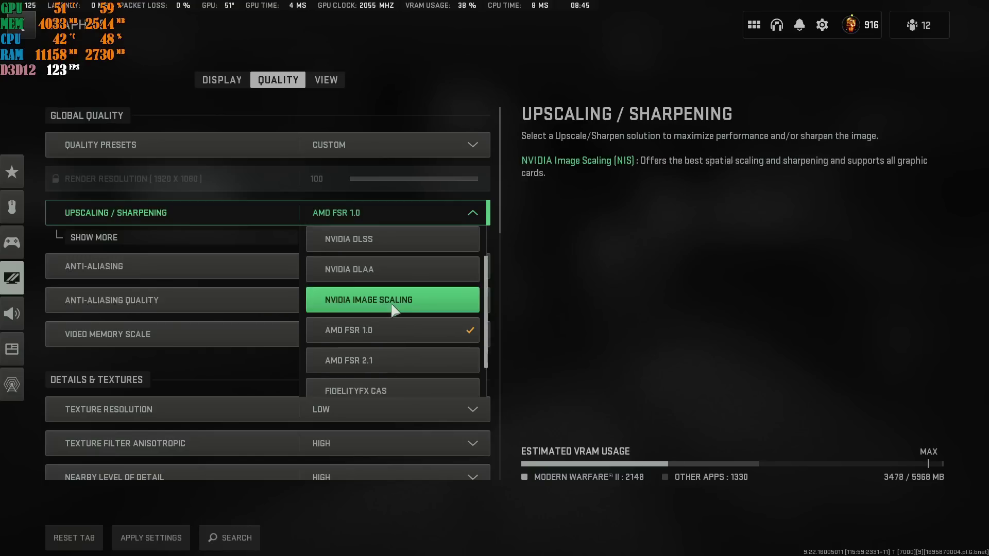
left_click(357, 367)
left_click(268, 236)
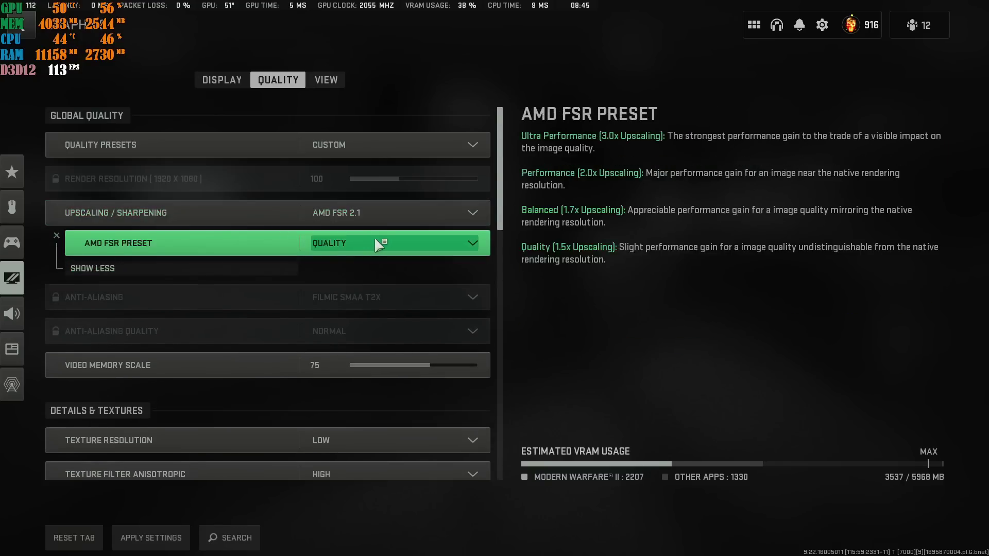